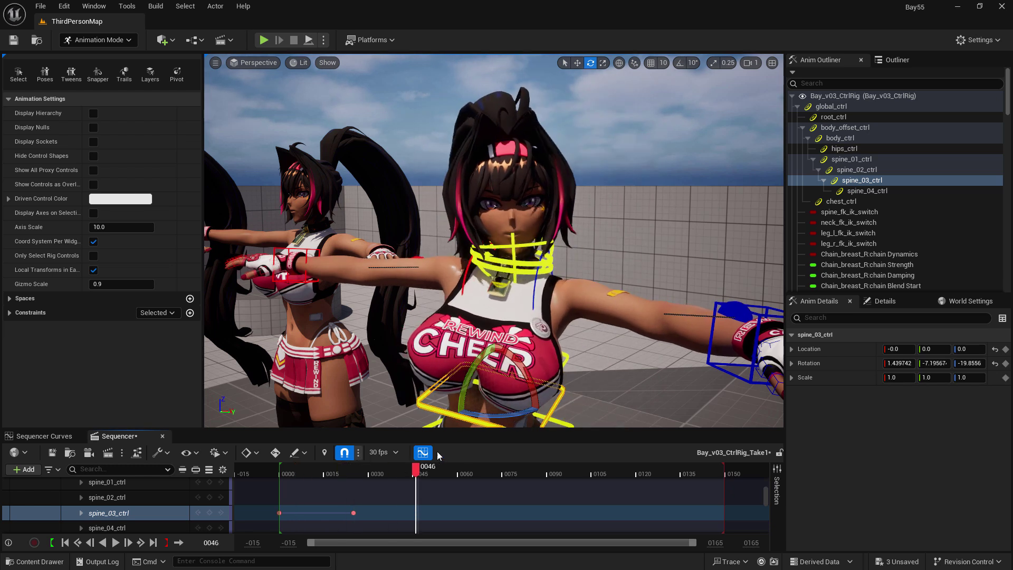
Return the sequence to its first frame and play the animation
click(76, 543)
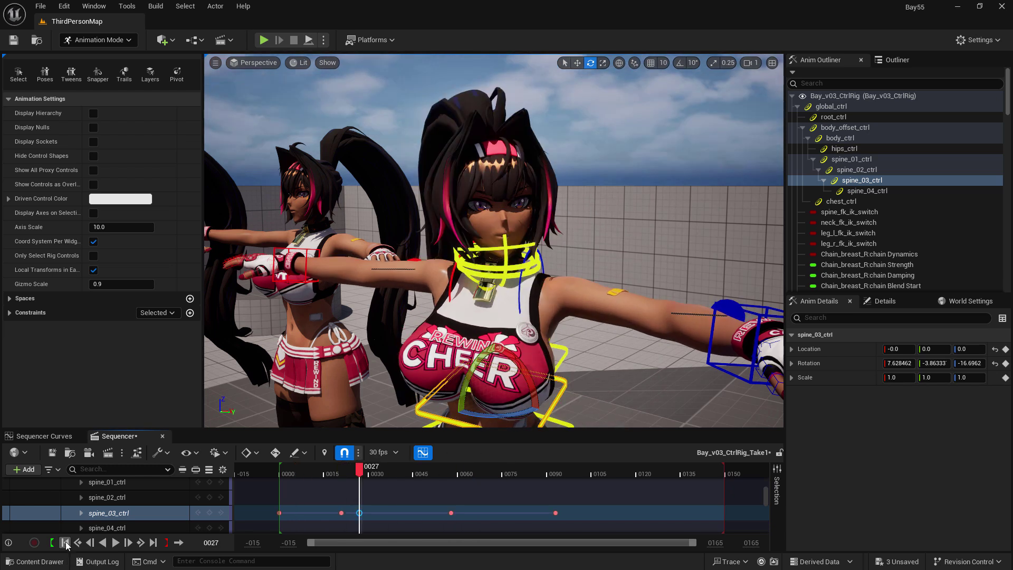
click(65, 543)
key(space)
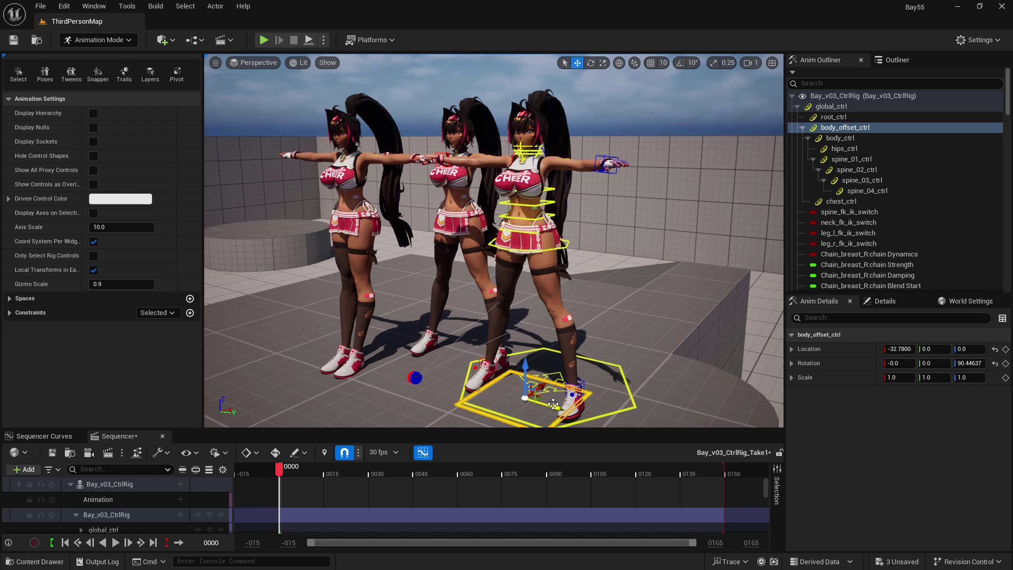
Move body_offset_ctrl to shift the rigged character sideways, and rotate spine_03_ctrl to pose its upper torso
drag(553, 404, 613, 422)
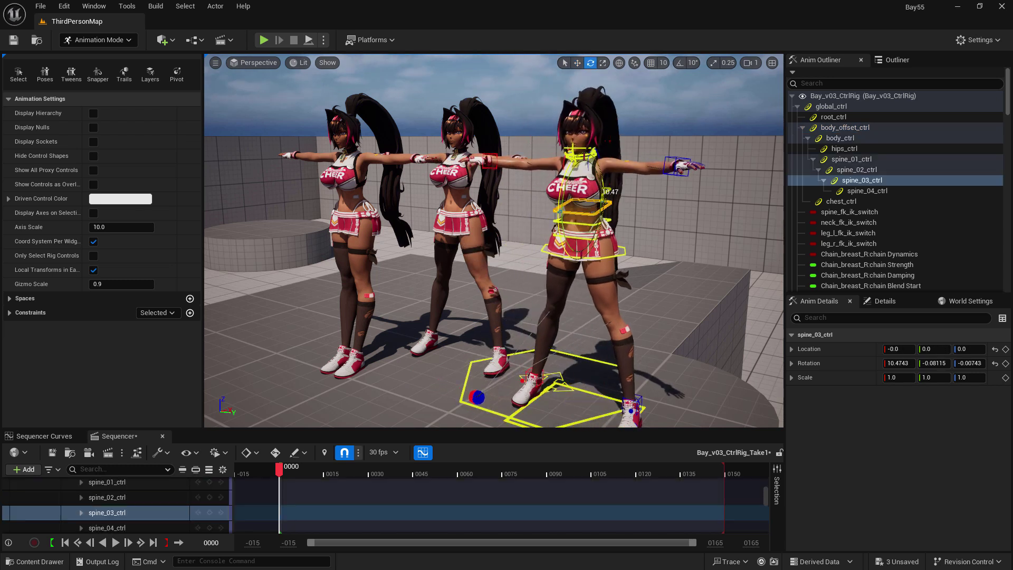
drag(604, 197, 604, 206)
drag(591, 164, 578, 165)
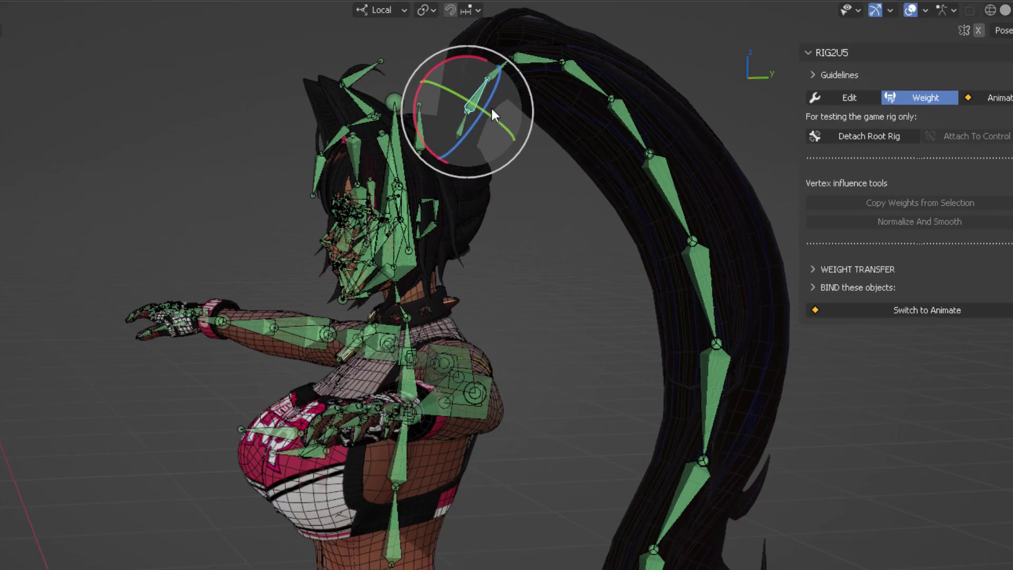
Switch to Blender and check the name of the bone near the base of the ponytail
key(F2)
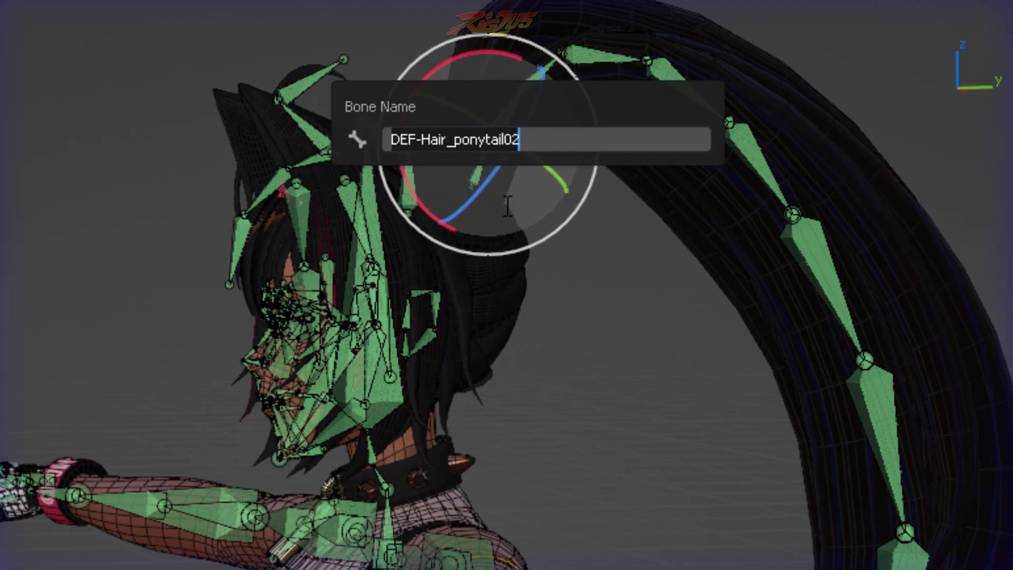
click(553, 136)
click(595, 359)
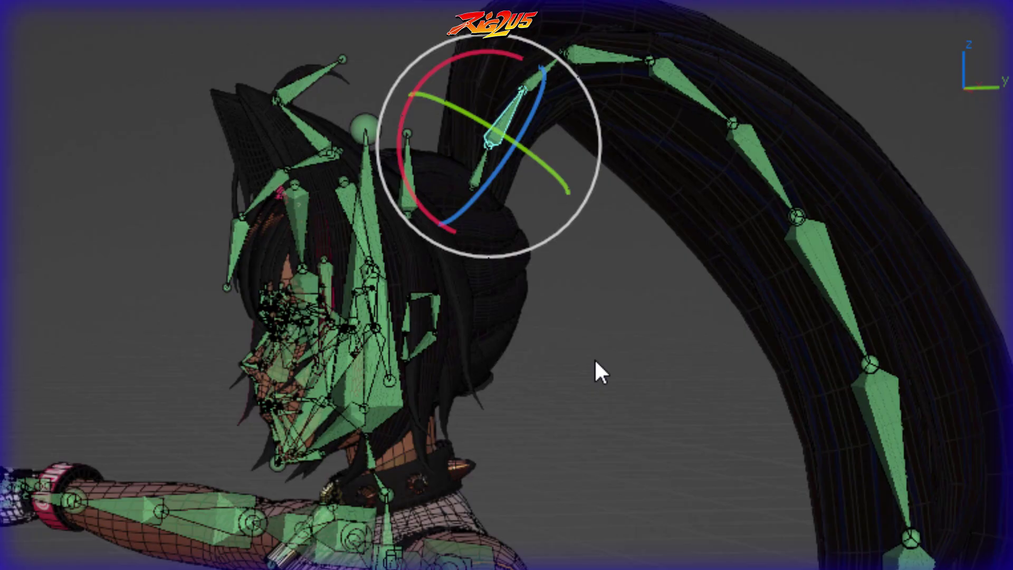
click(594, 359)
middle_drag(455, 232, 493, 241)
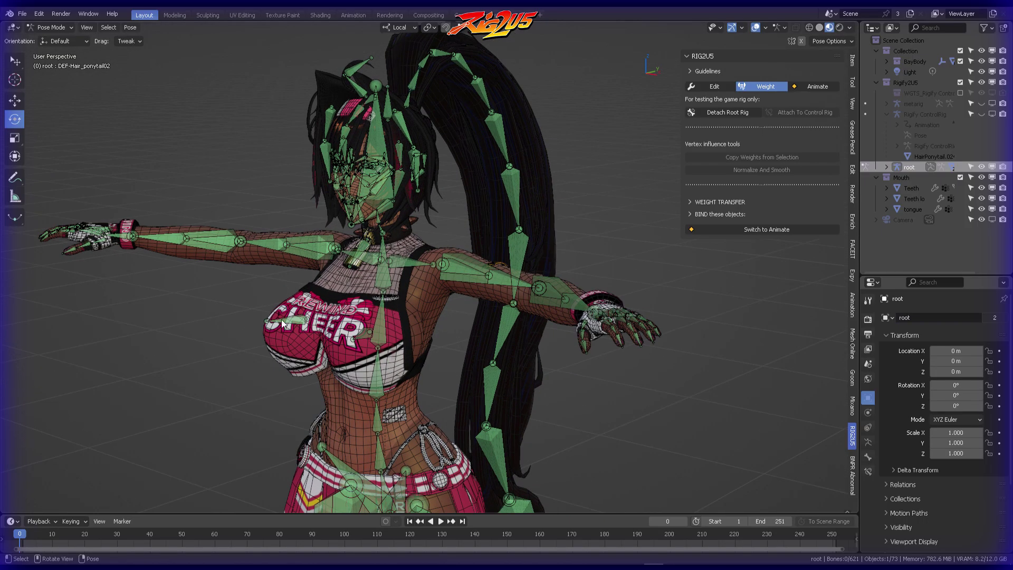
Check the bone names of the right and left breast bones on the root armature
key(F2)
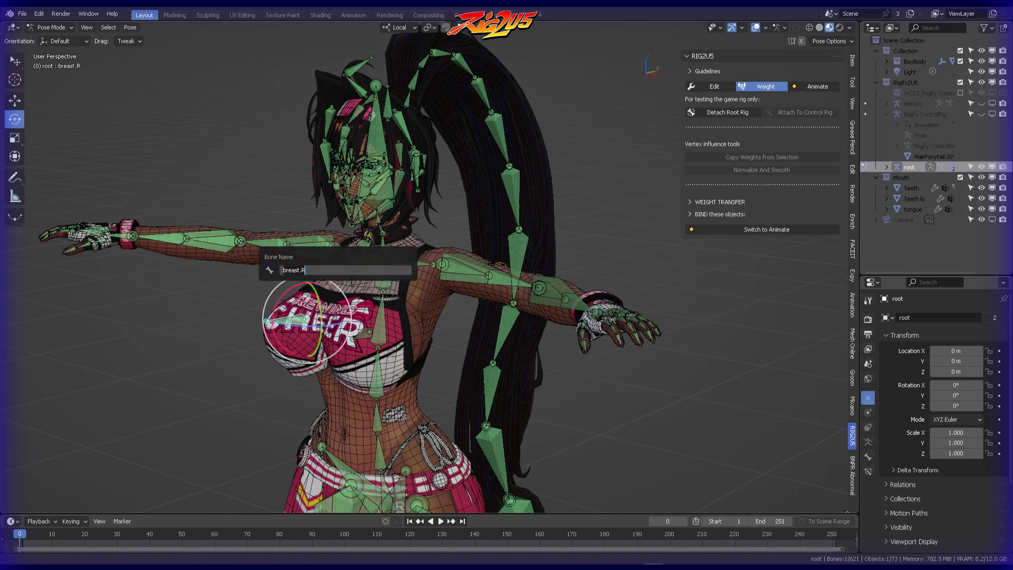
click(365, 327)
key(F2)
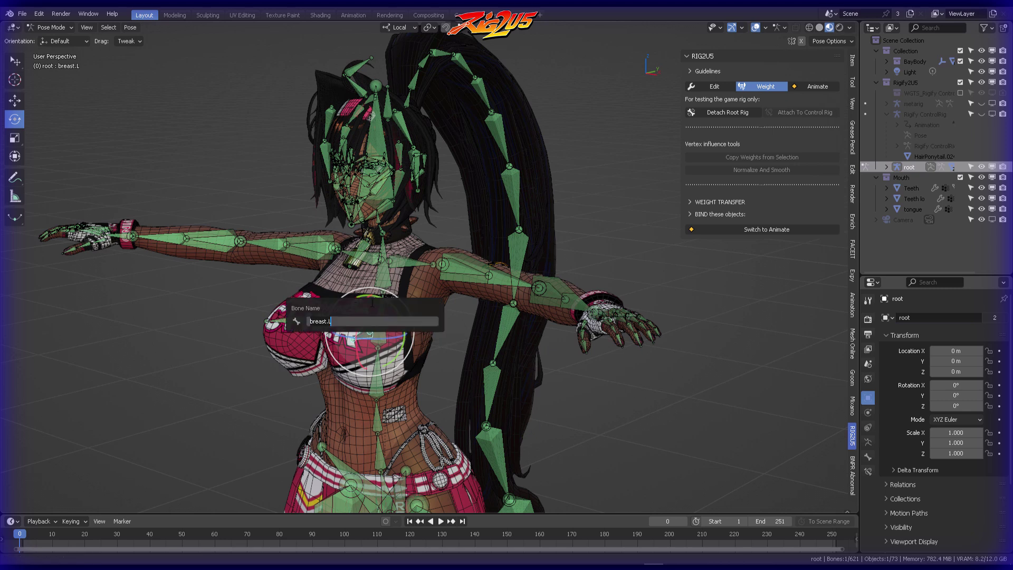
Inspect the names of the two antenna hair bones on top of the head
middle_drag(429, 222, 444, 230)
scroll(445, 223, up, 6)
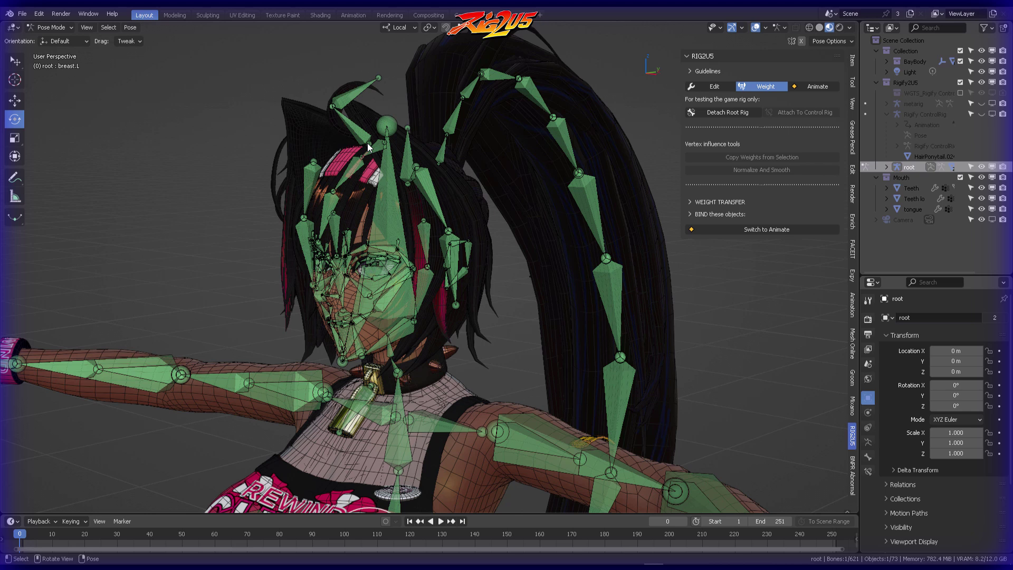
click(348, 94)
middle_drag(348, 94, 356, 89)
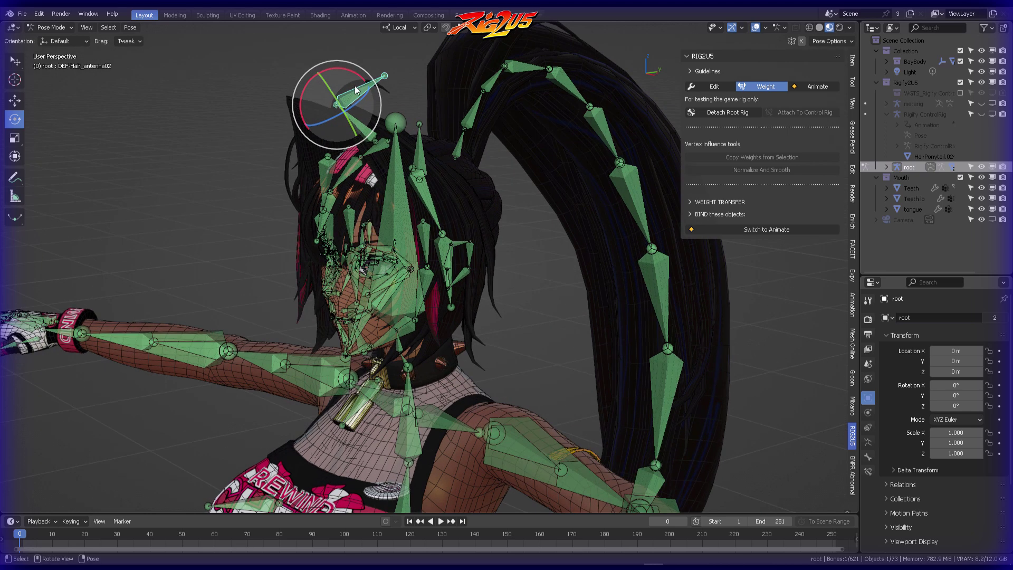
click(361, 125)
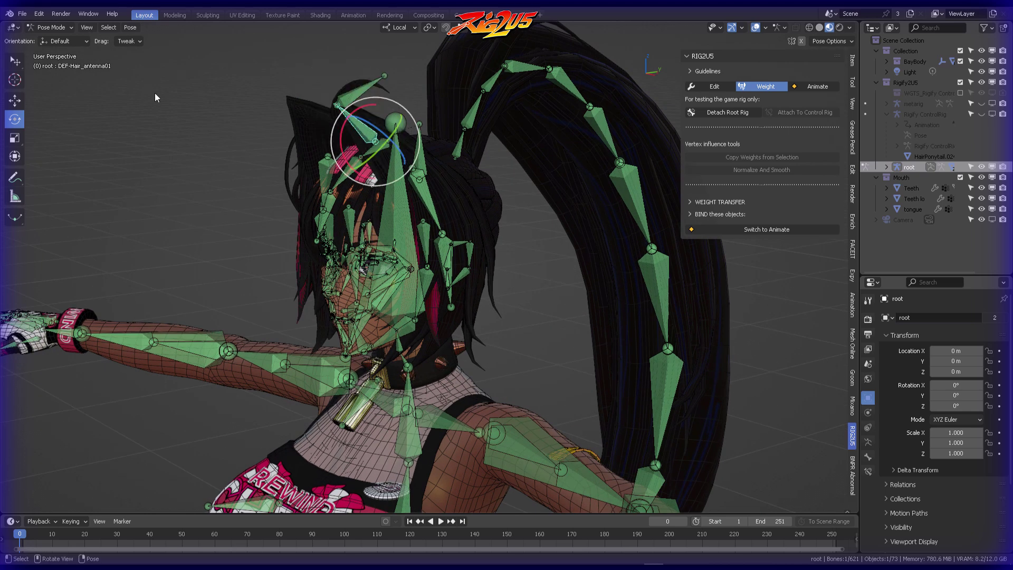
Inspect the bones at the base of the ponytail on the root armature
middle_drag(327, 122, 429, 215)
click(426, 186)
click(414, 153)
middle_drag(414, 153, 584, 141)
Put the root armature in Object Mode and switch the RIG2U5 add-on to Animate
key(Tab)
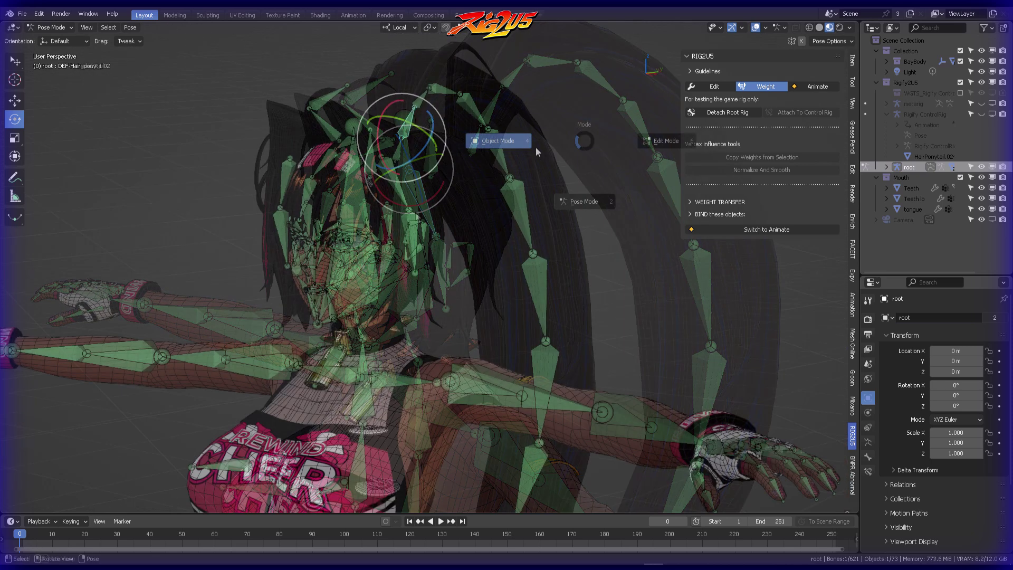
click(521, 141)
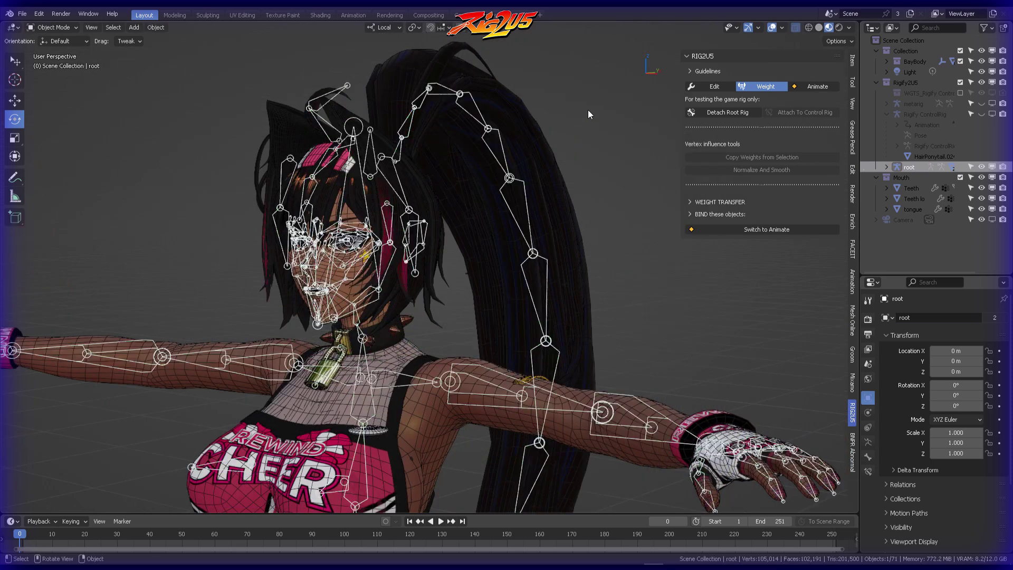
click(815, 89)
click(445, 203)
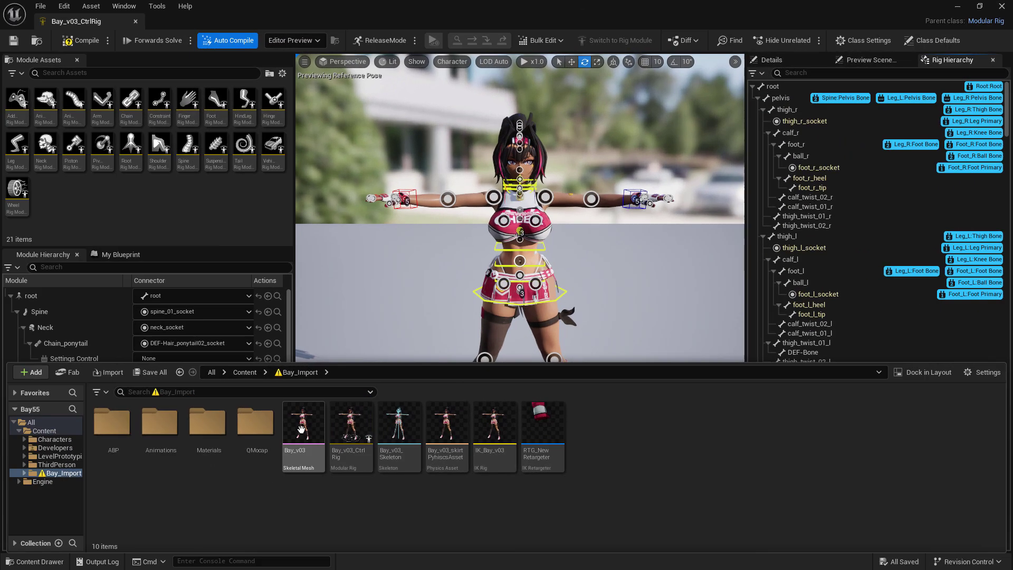
Switch to Unreal Engine and look up the asset actions for the Bay_v03 skeletal mesh
right_click(300, 445)
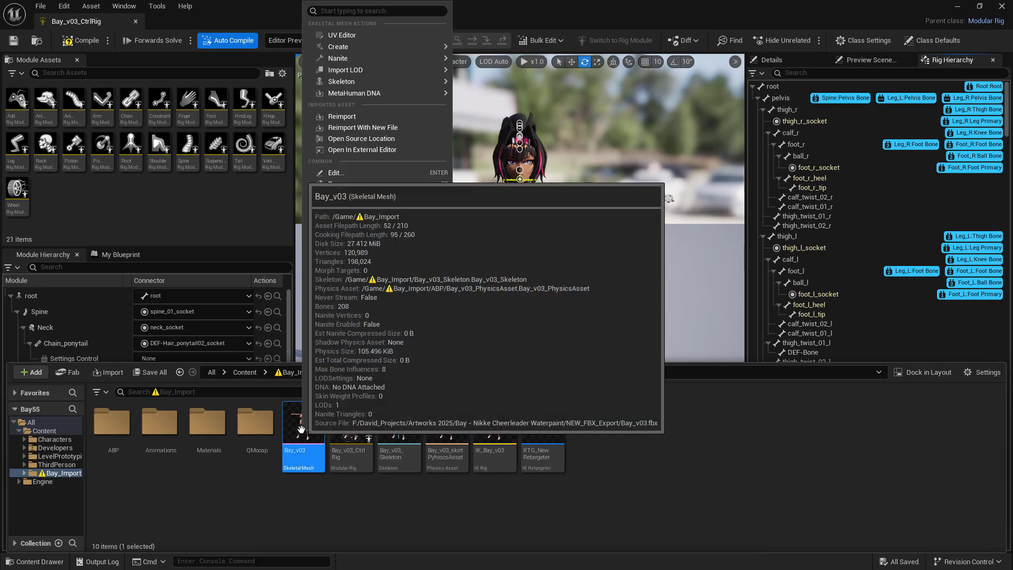
click(301, 472)
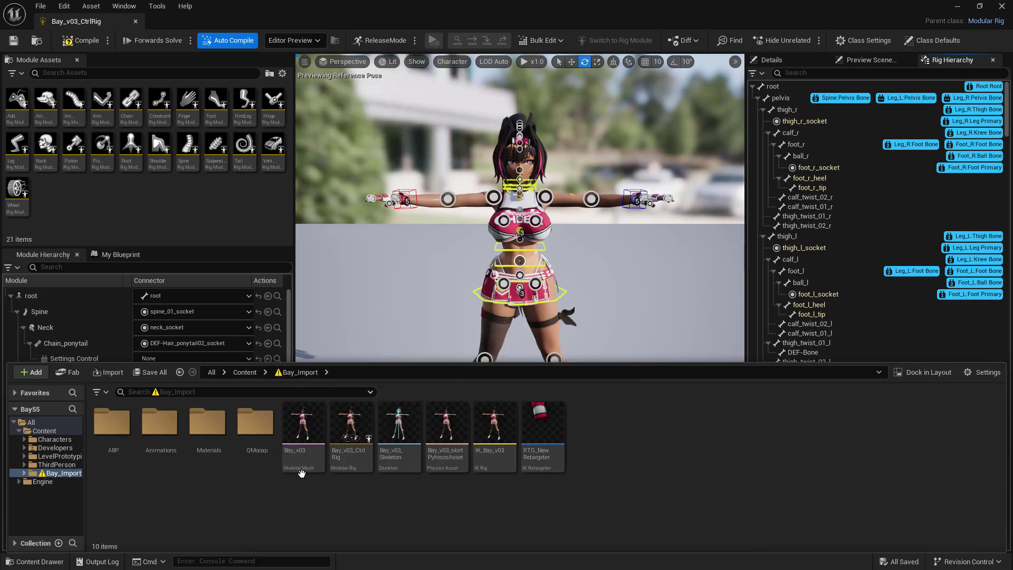
right_click(303, 425)
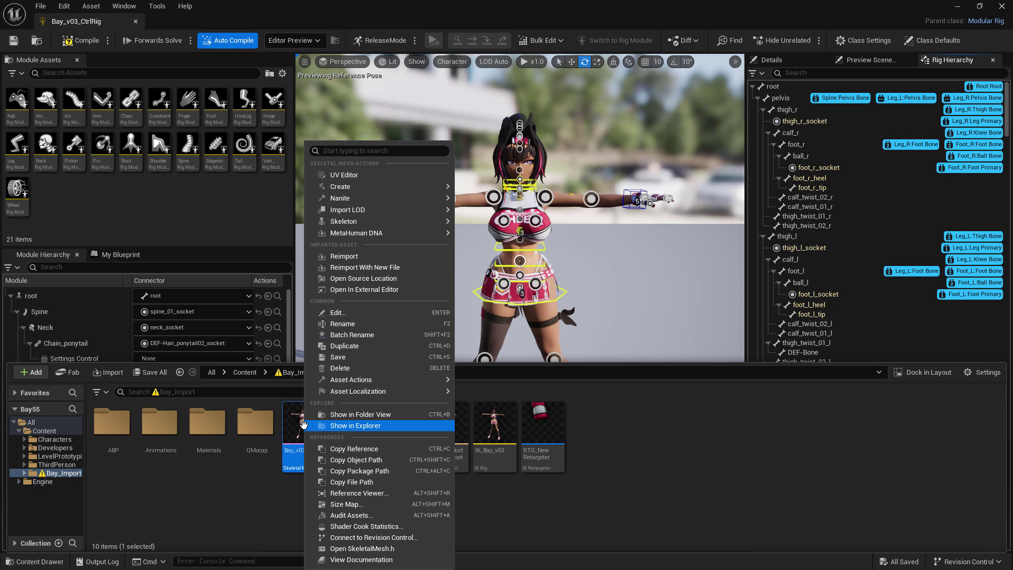
mouse_move(377, 189)
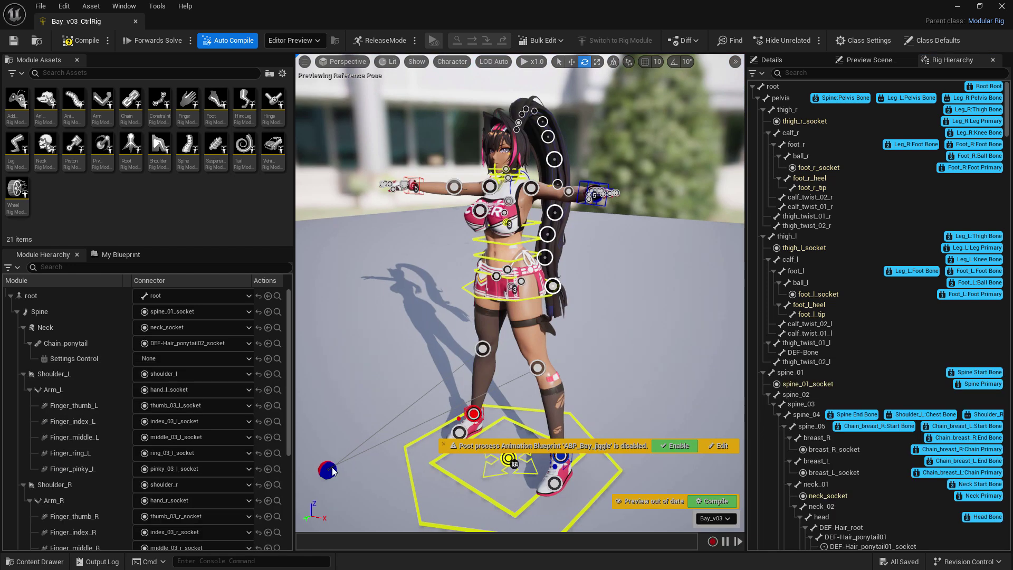
Move the leg pole control beside the character to test the Bay_v03_CtrlRig leg behaviour
click(332, 467)
key(w)
mouse_move(356, 469)
mouse_down()
mouse_move(425, 508)
mouse_move(557, 495)
mouse_move(369, 477)
mouse_up()
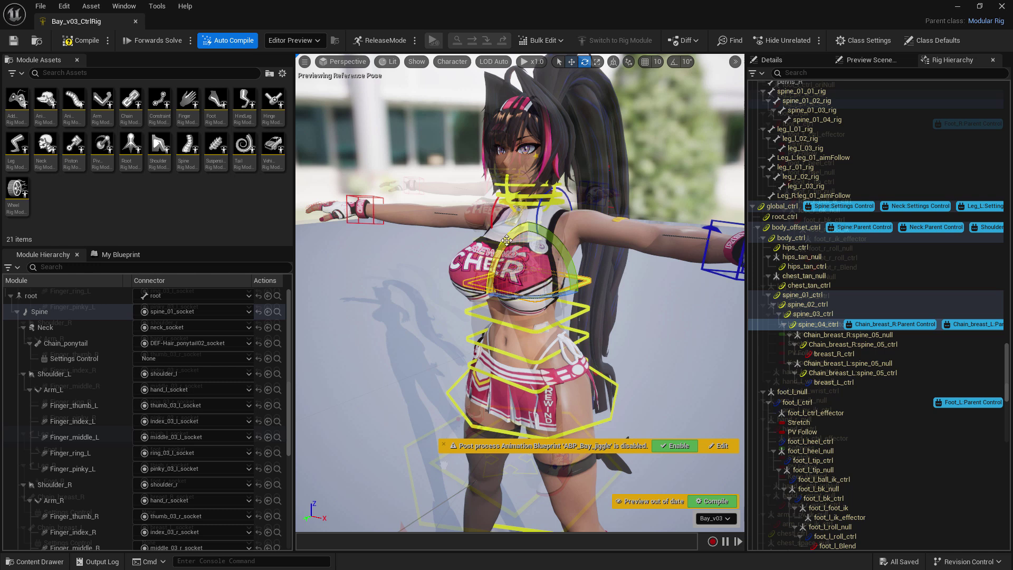
Rotate spine_04_ctrl and head_ctrl to test how the torso, head and ponytail follow the rig
drag(555, 227, 529, 220)
drag(570, 285, 576, 301)
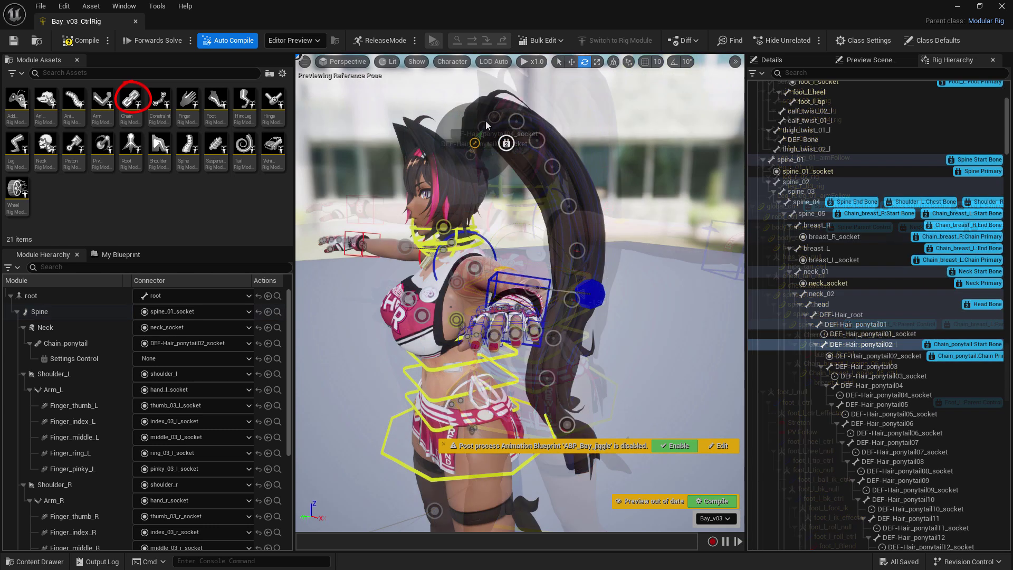
drag(465, 174, 488, 128)
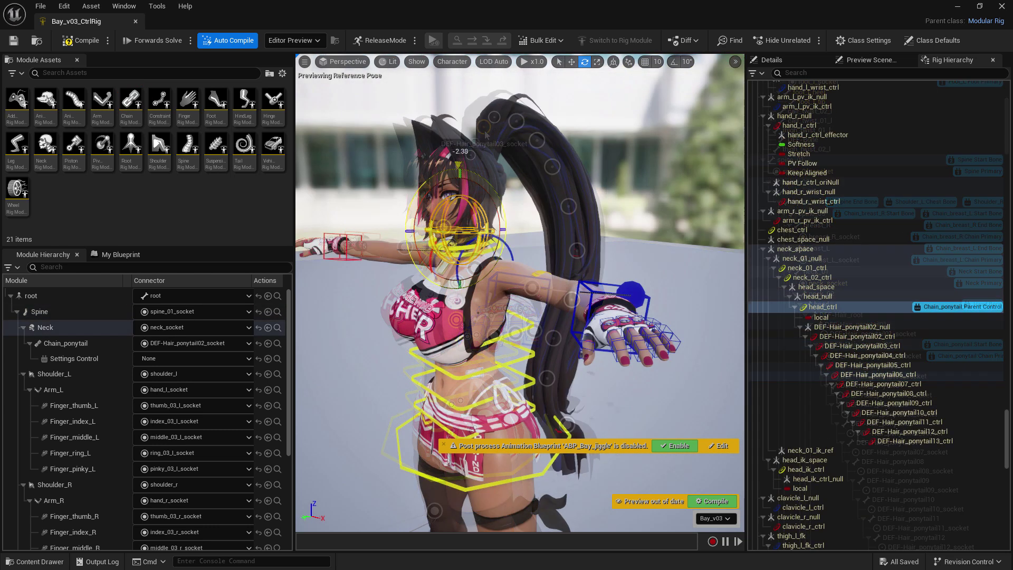
drag(486, 199, 507, 242)
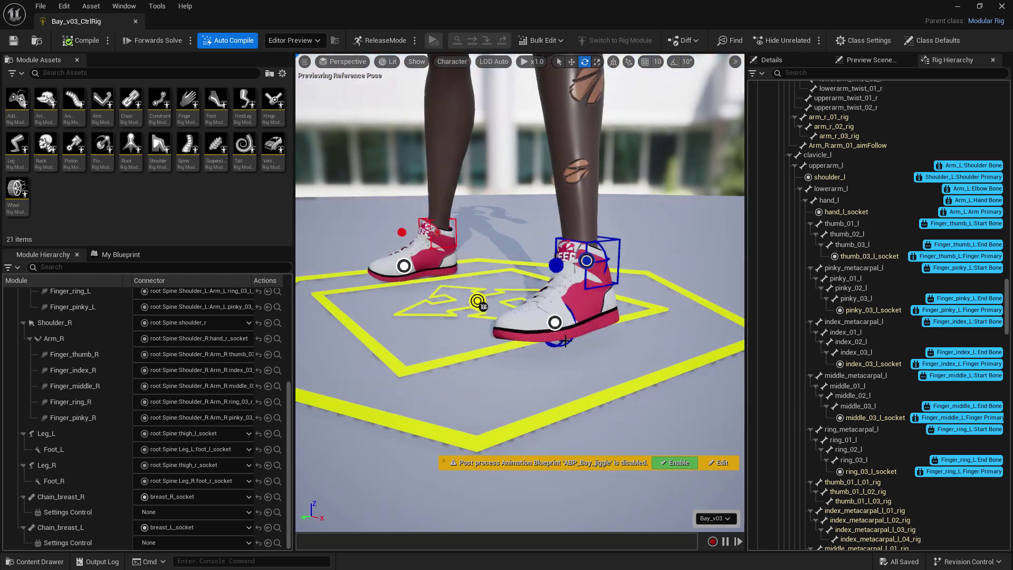
Test the left foot by rotating foot_l_ball_ik_ctrl and the ankle ball control, and prepare foot_l_ctrl for moving
click(565, 341)
drag(535, 277, 535, 307)
click(554, 263)
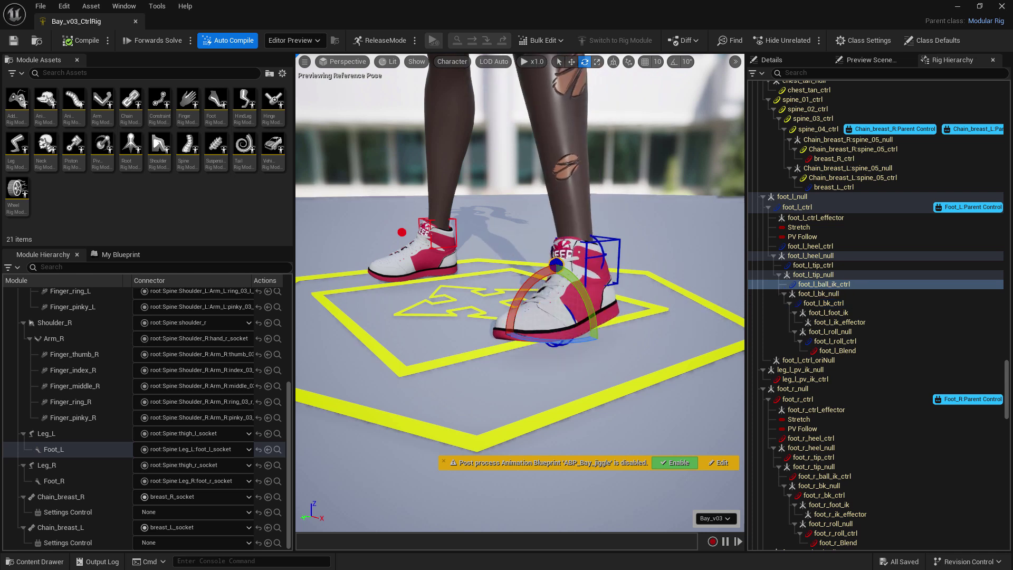
drag(555, 264, 557, 266)
click(580, 243)
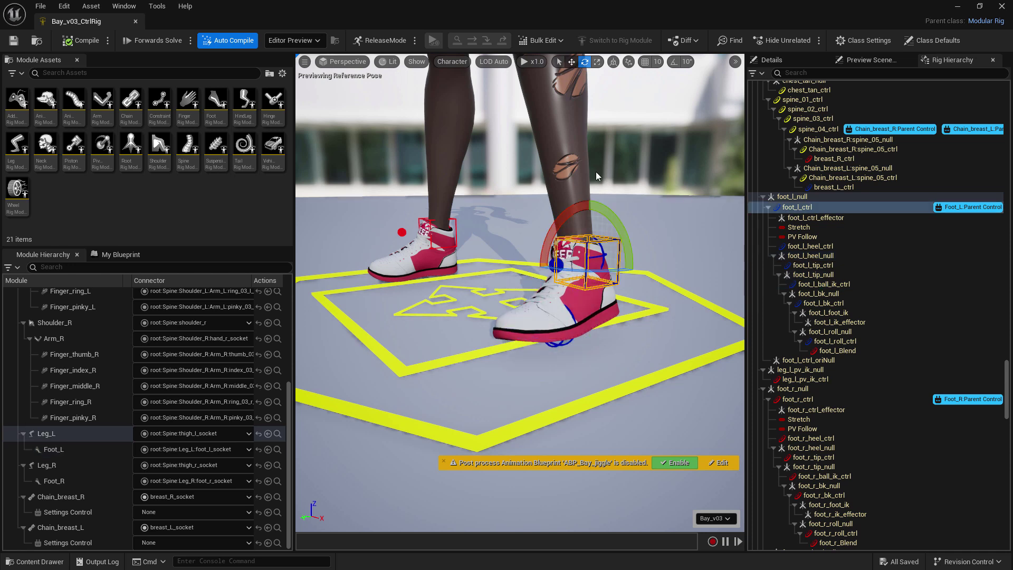
key(w)
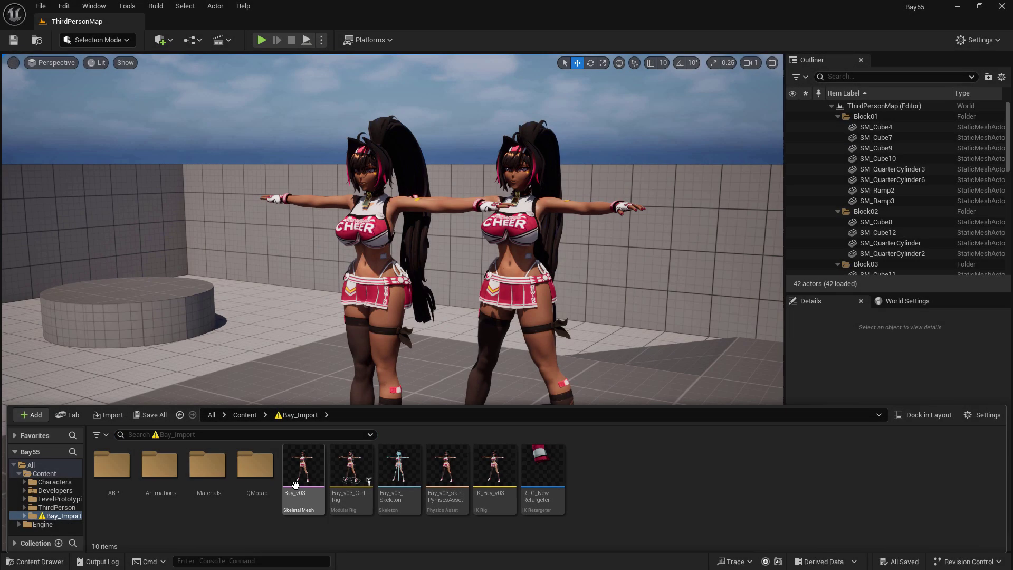
Create a Modular Rig from the Bay_v03 skeletal mesh in the Bay_Import folder
right_click(303, 472)
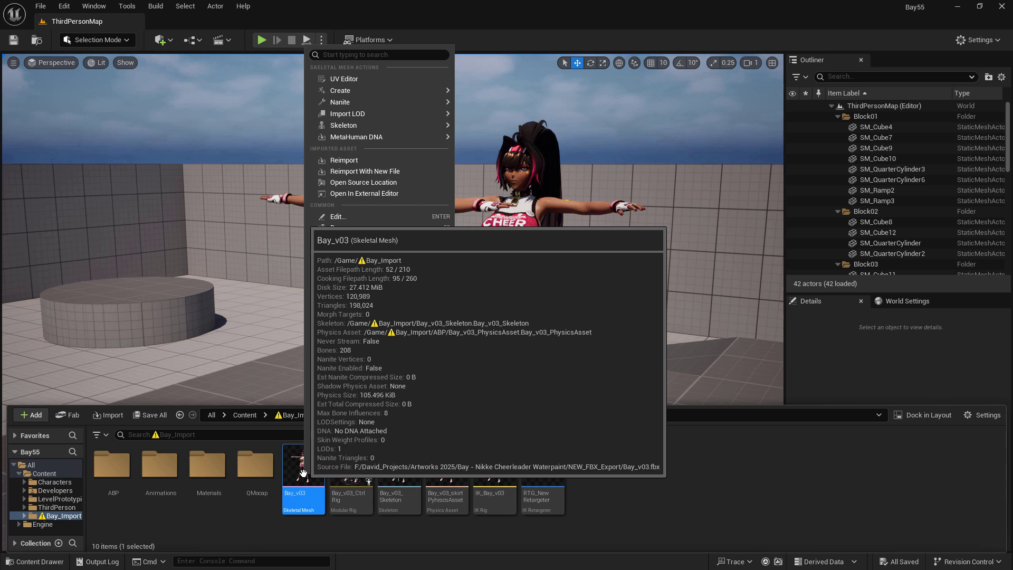
mouse_move(363, 95)
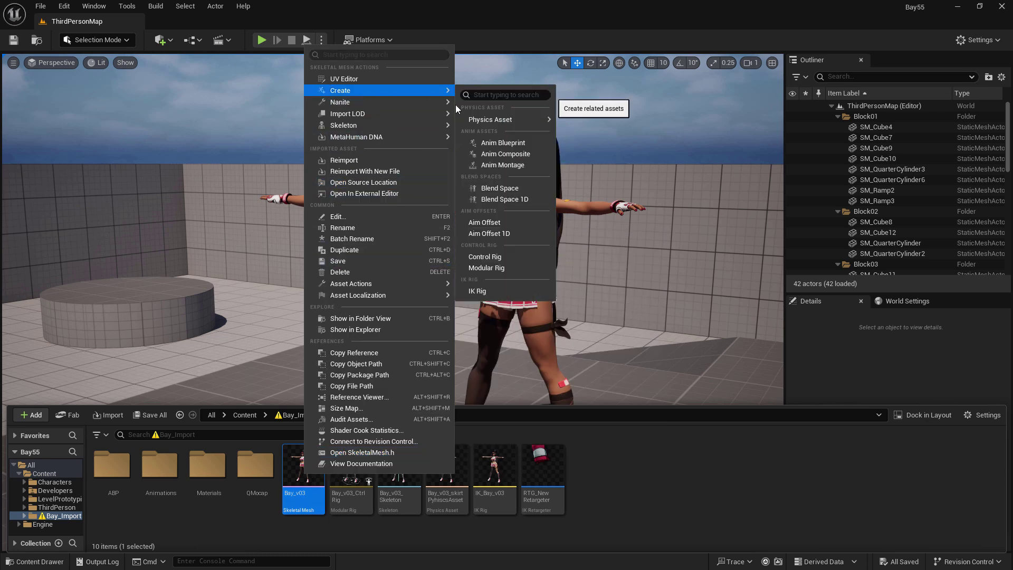
click(488, 269)
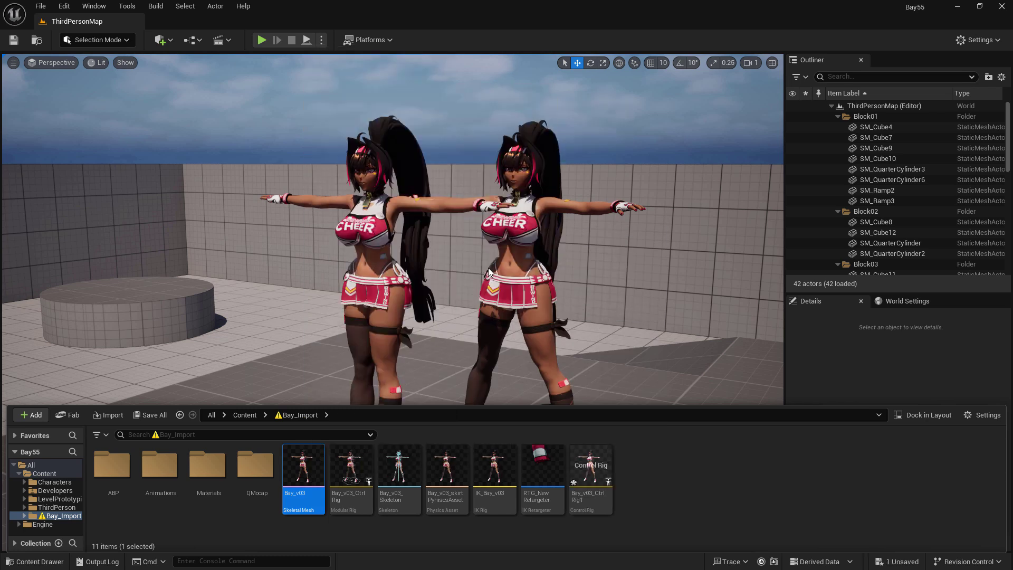
Rename the new rig asset as Bay_v03_CtrlRig_NEW
click(591, 475)
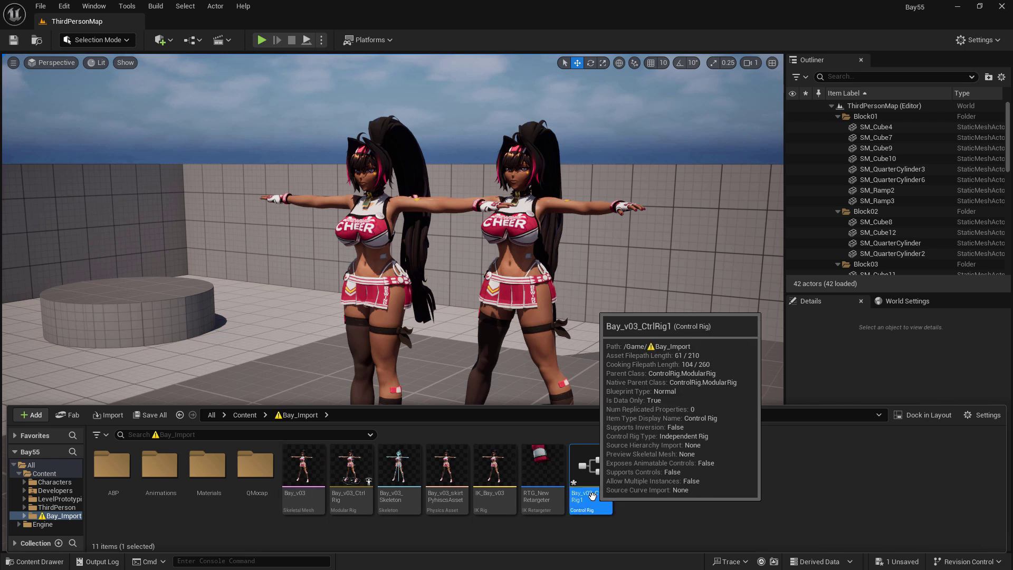
right_click(595, 488)
click(632, 250)
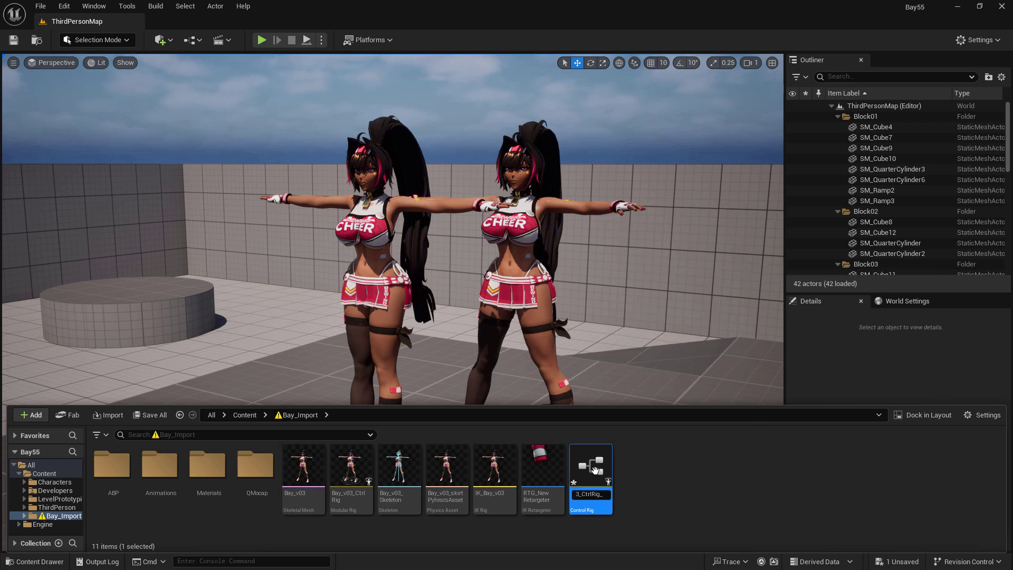
text(_NEW)
key(Return)
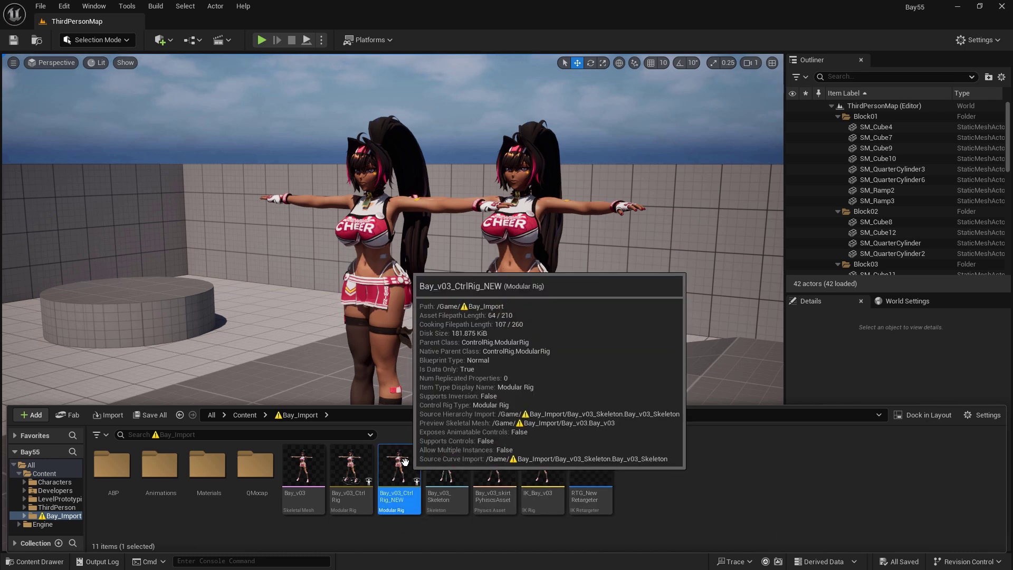
Open Bay_v03_CtrlRig_NEW and attach the Spine module to the root's spine_01_socket
double_click(394, 481)
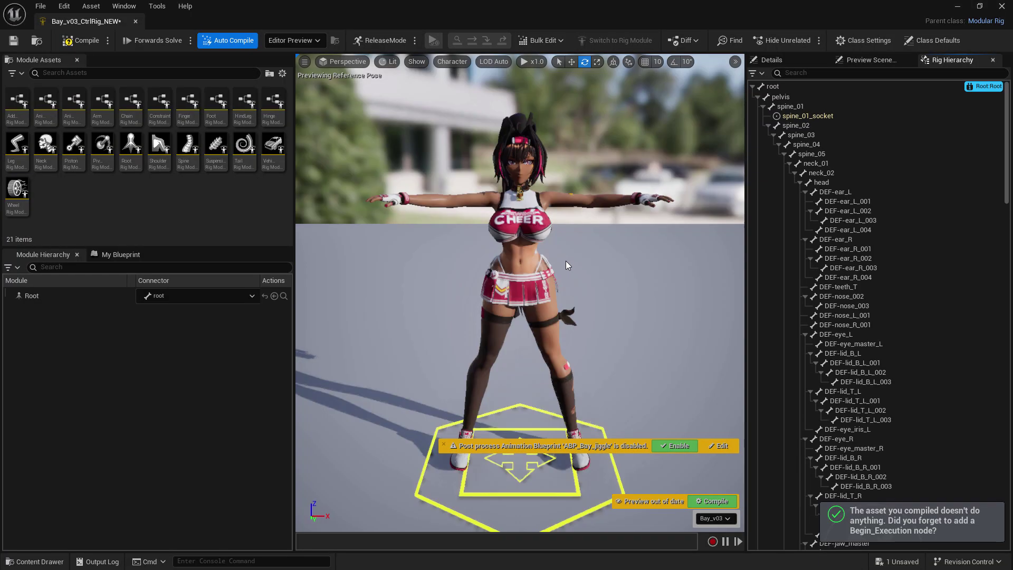
click(187, 146)
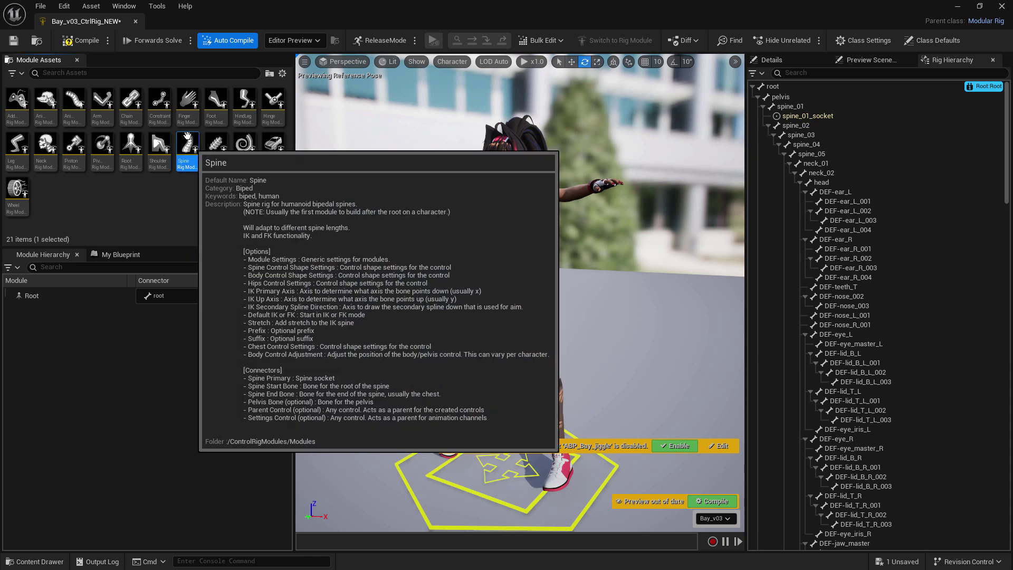
drag(187, 147, 506, 271)
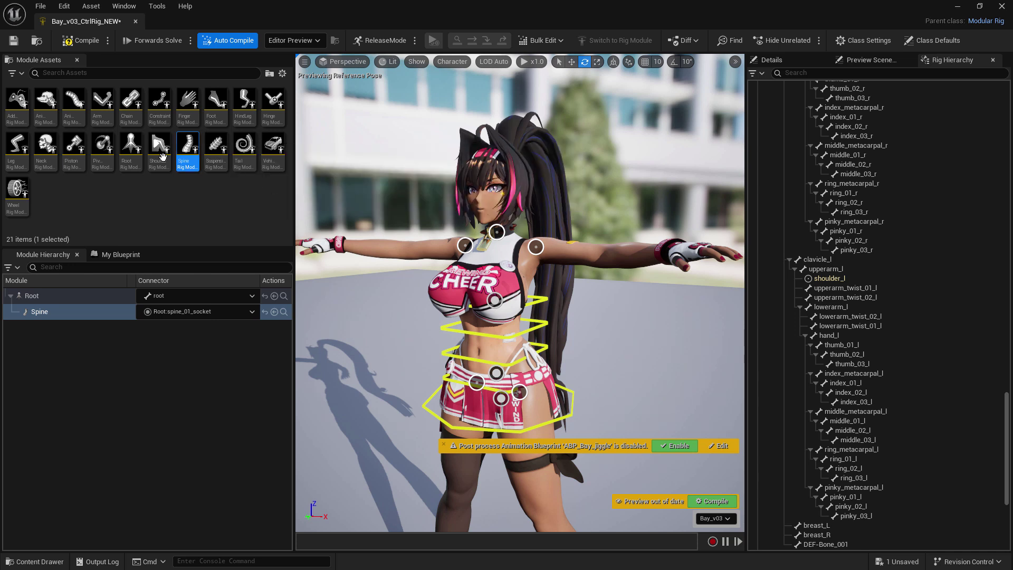
Attach the Neck module to the spine's neck_socket and test it by rotating head_ctrl
drag(46, 141, 496, 231)
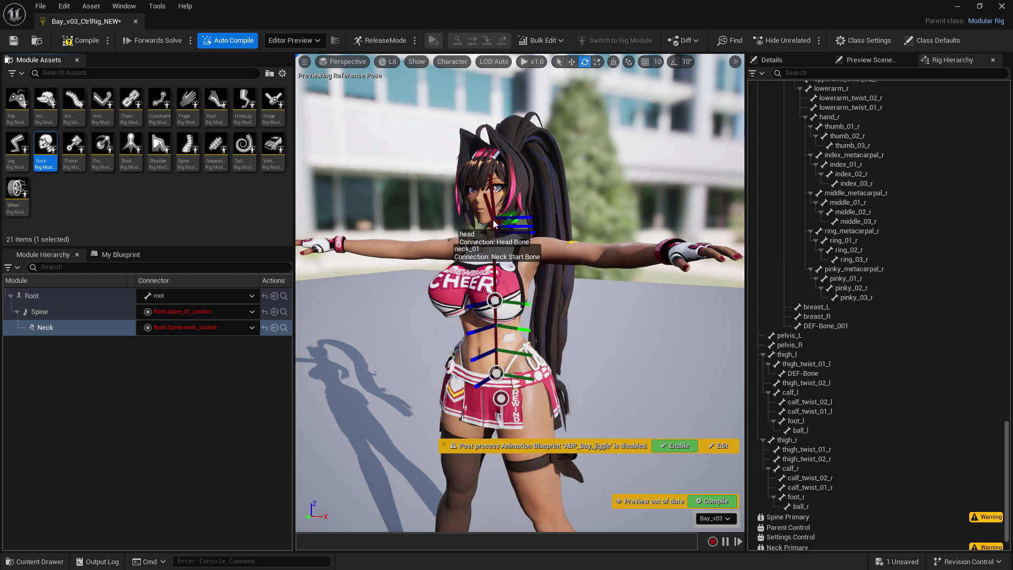
click(463, 232)
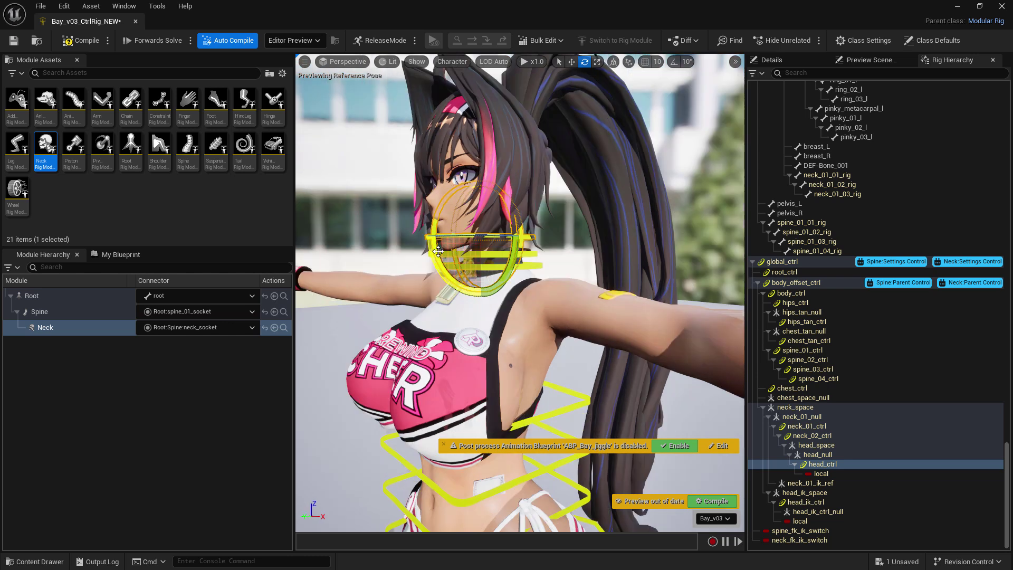
mouse_move(438, 254)
mouse_down()
mouse_move(437, 283)
mouse_move(437, 240)
mouse_move(437, 269)
mouse_up()
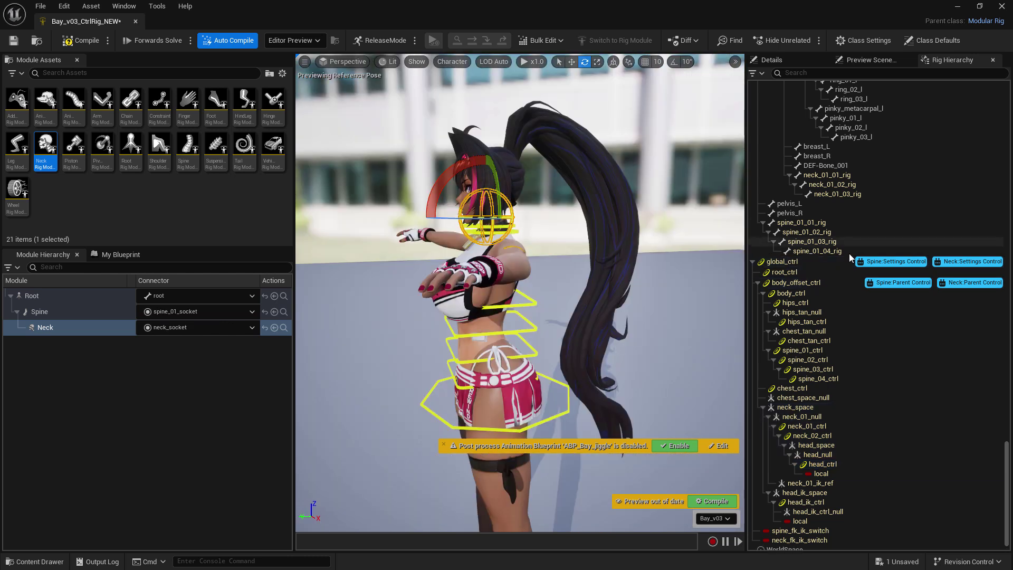
Create a new socket on the DEF-Hair_ponytail02 bone in the rig hierarchy
scroll(925, 252, up, 15)
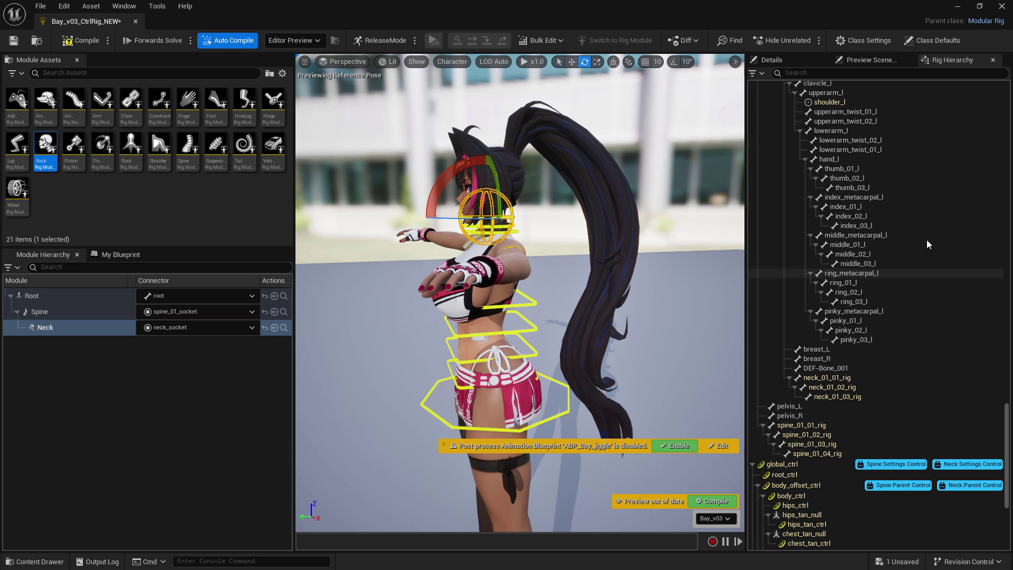
scroll(931, 257, up, 15)
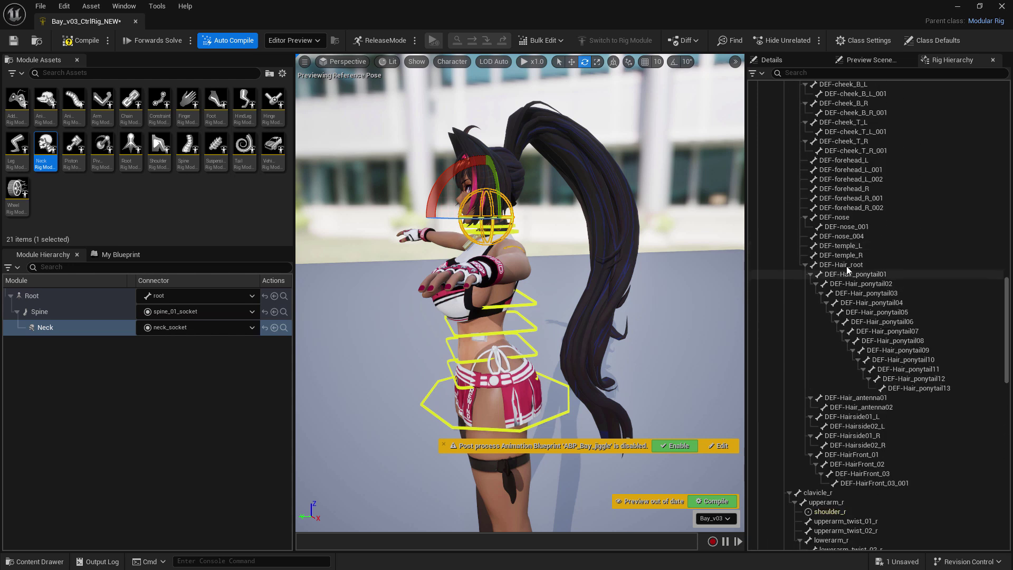
click(865, 285)
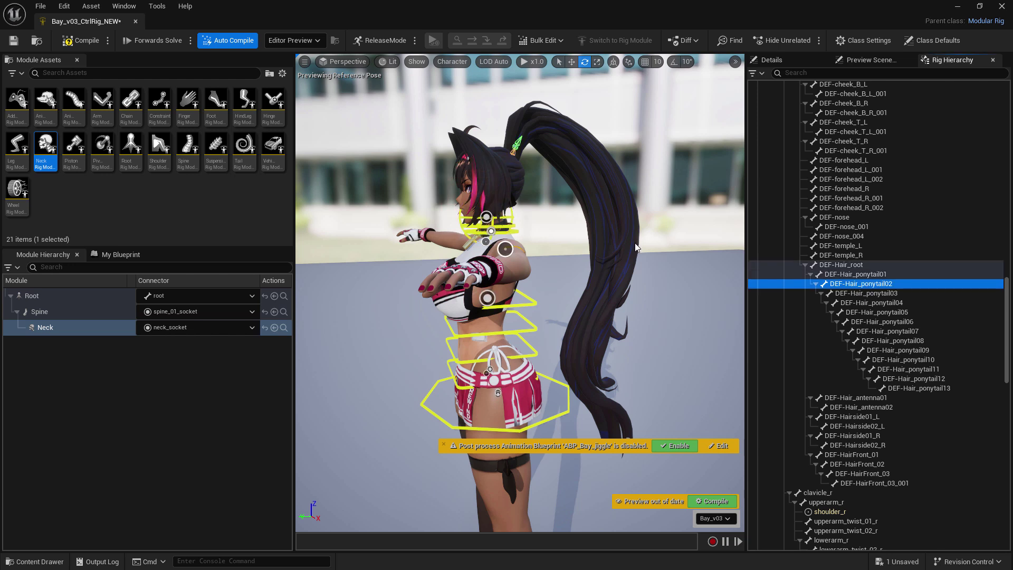
right_click(856, 286)
mouse_move(872, 279)
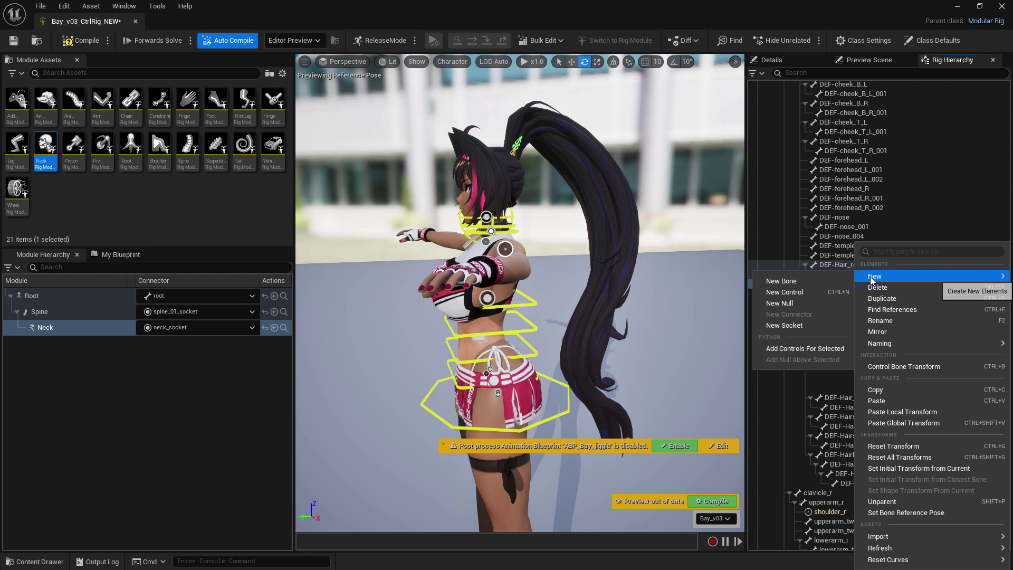
click(789, 326)
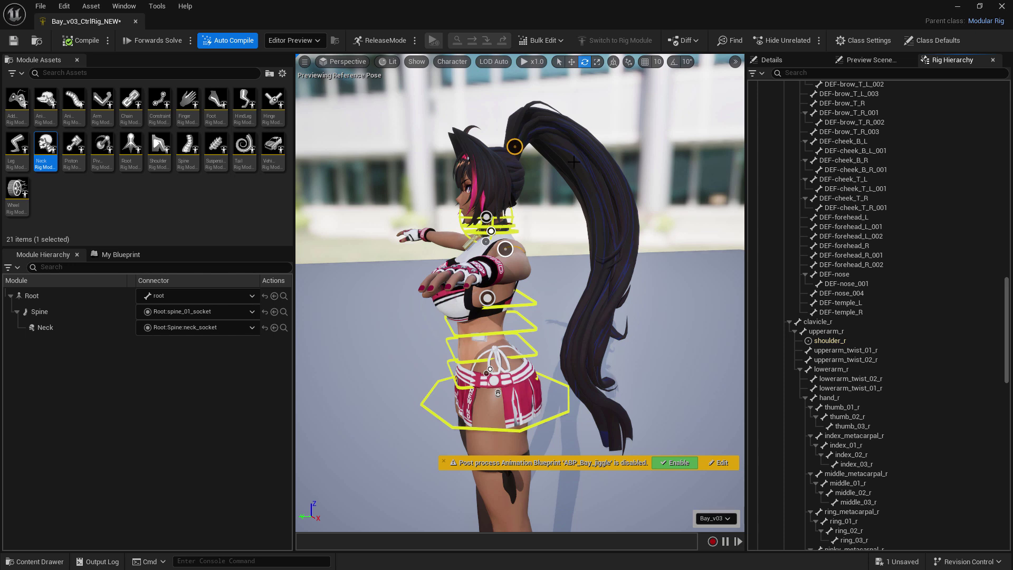
Attach a Chain module to the DEF-Hair_ponytail02 socket and rename it Chain_Ponytail
drag(132, 100, 515, 148)
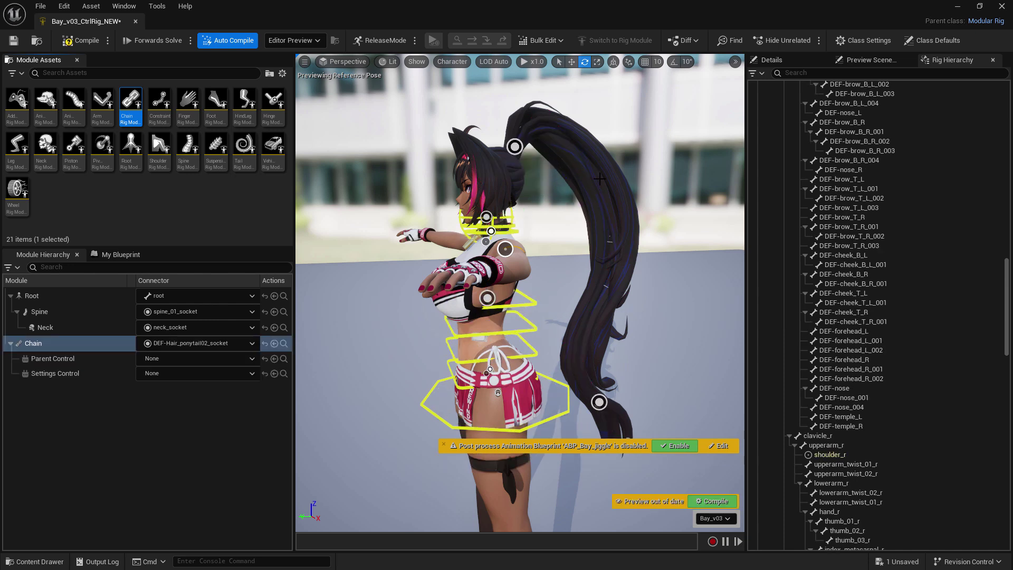
scroll(946, 332, down, 15)
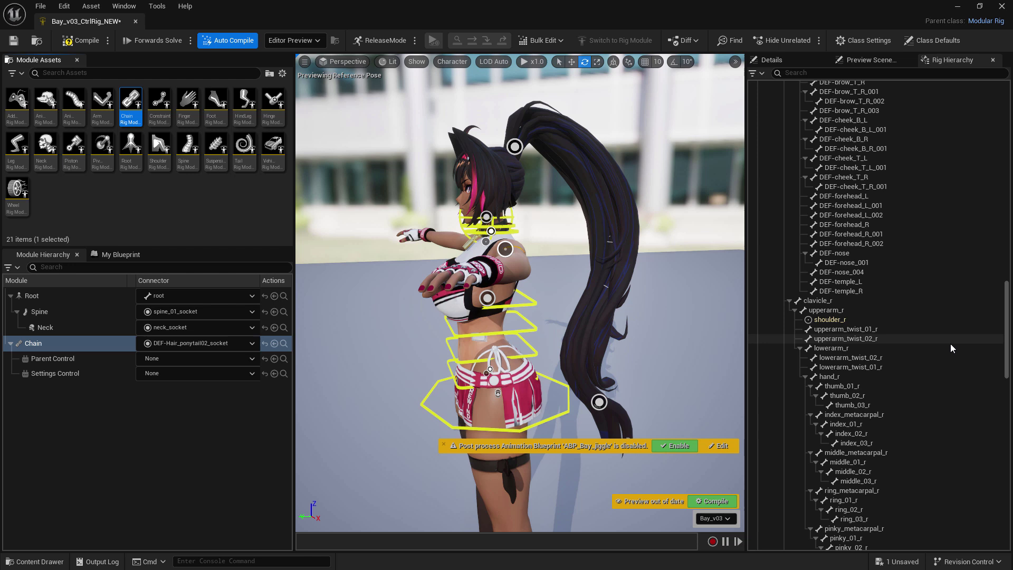
scroll(964, 359, down, 20)
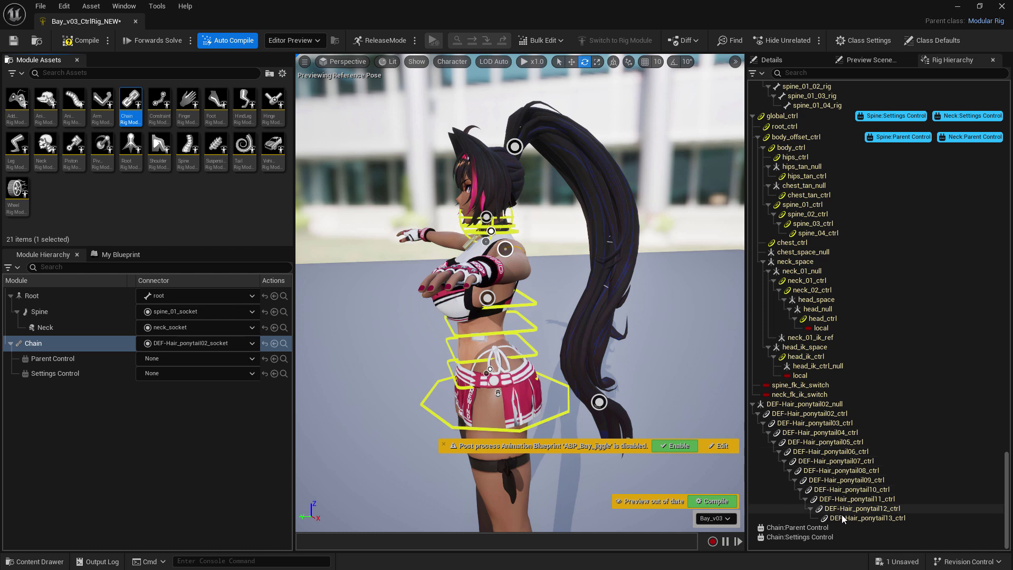
scroll(843, 354, up, 3)
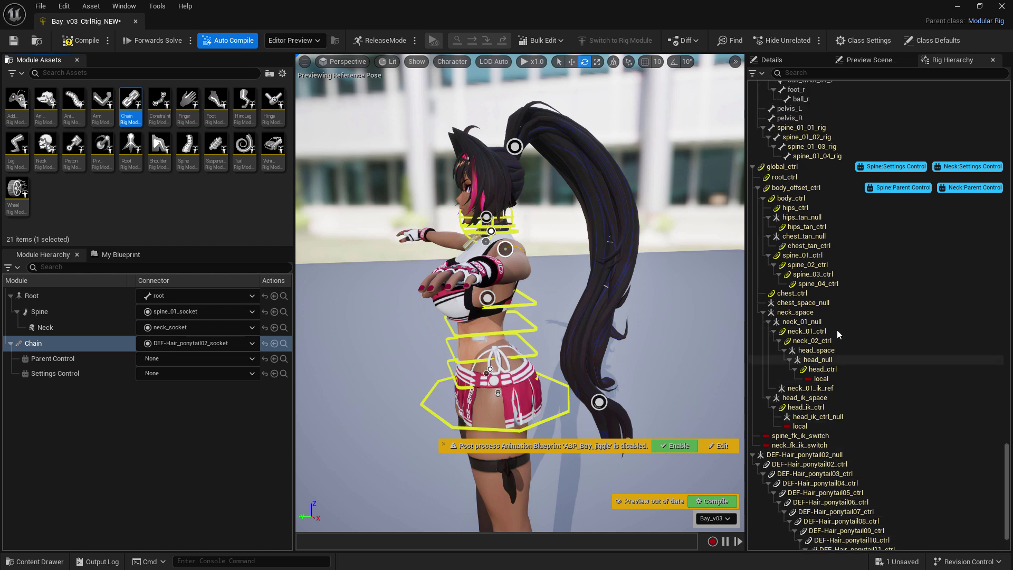
click(36, 344)
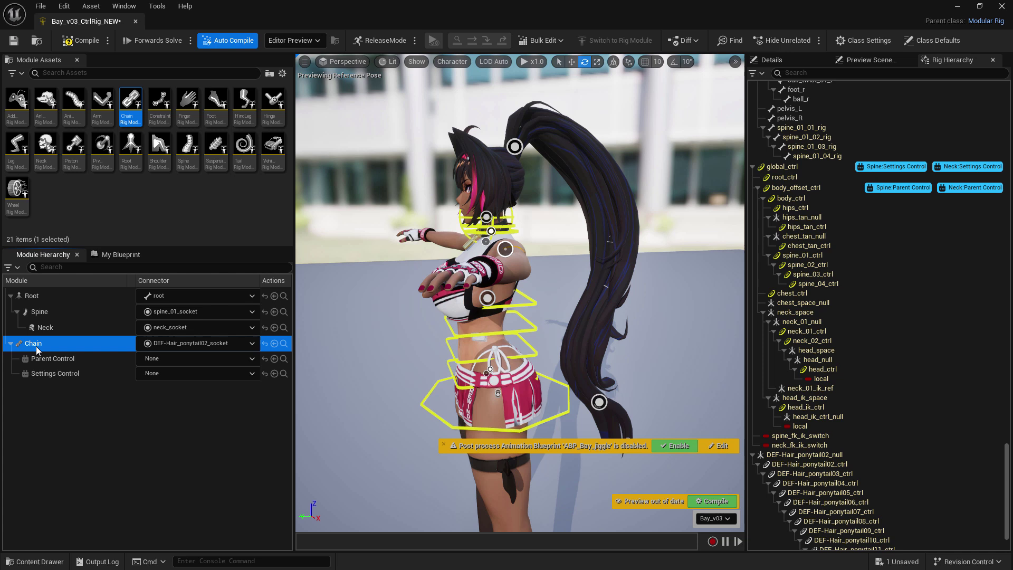
click(44, 344)
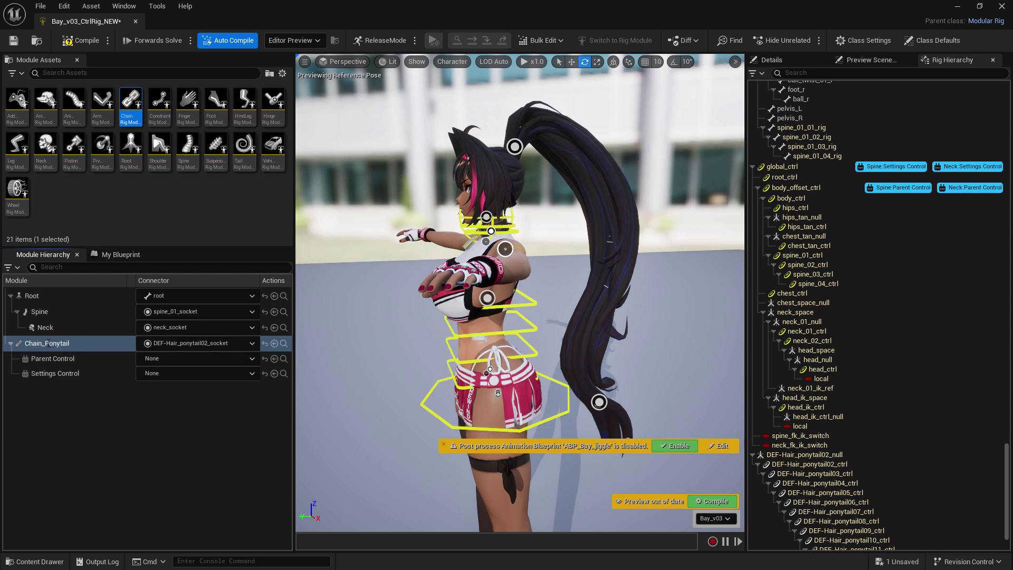
Try to assign head_ctrl as the Parent Control of Chain_Ponytail
alt+drag(438, 237, 520, 240)
click(522, 231)
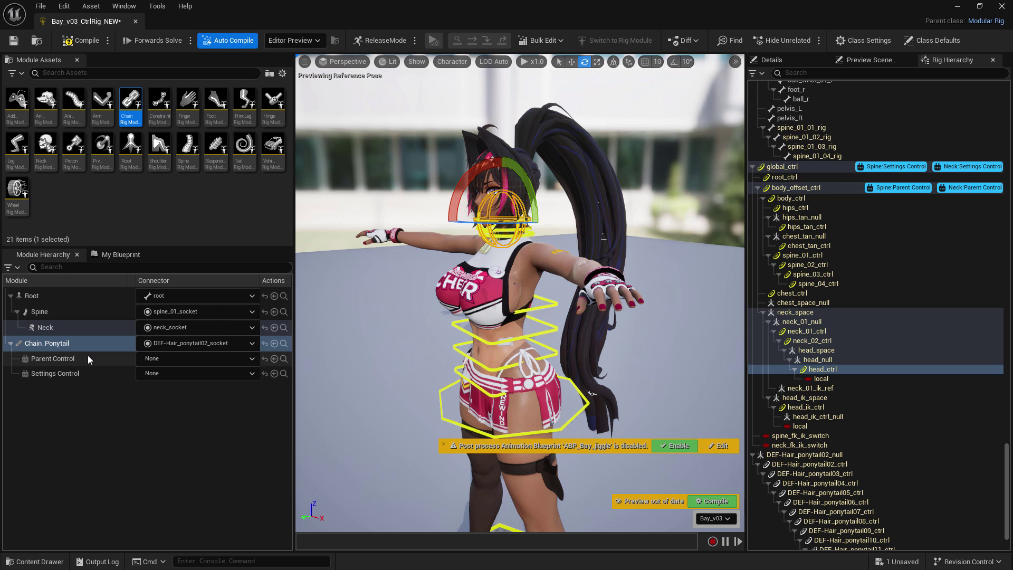
click(275, 359)
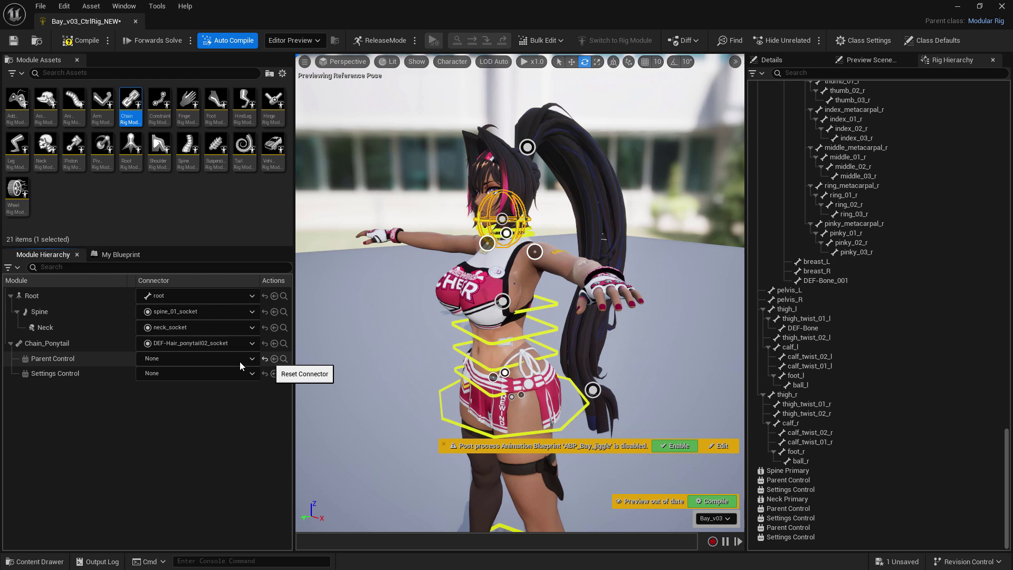
Make Chain_Ponytail a child of the Neck module and assign head_ctrl as its Parent Control
click(45, 341)
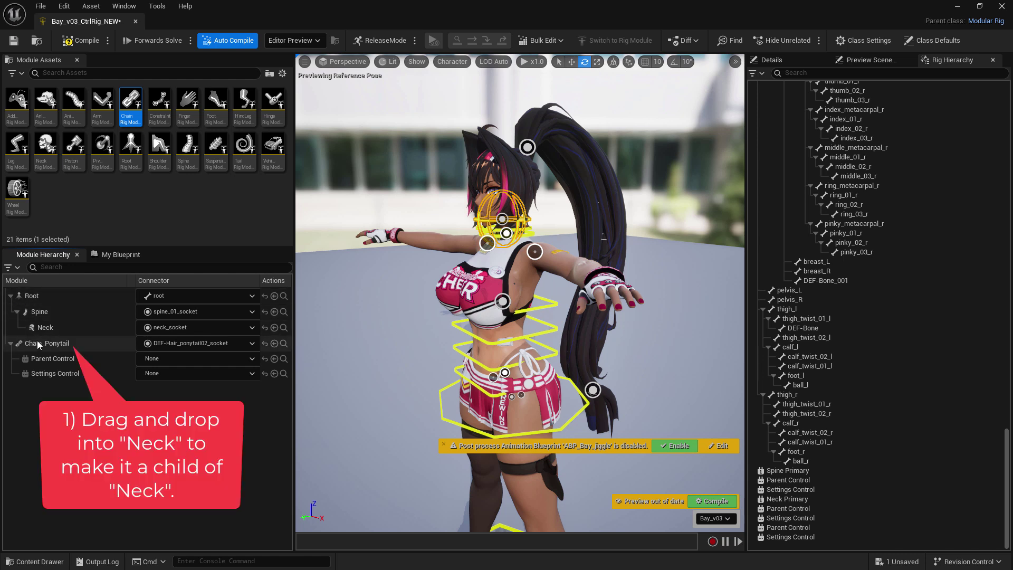
drag(41, 344, 49, 331)
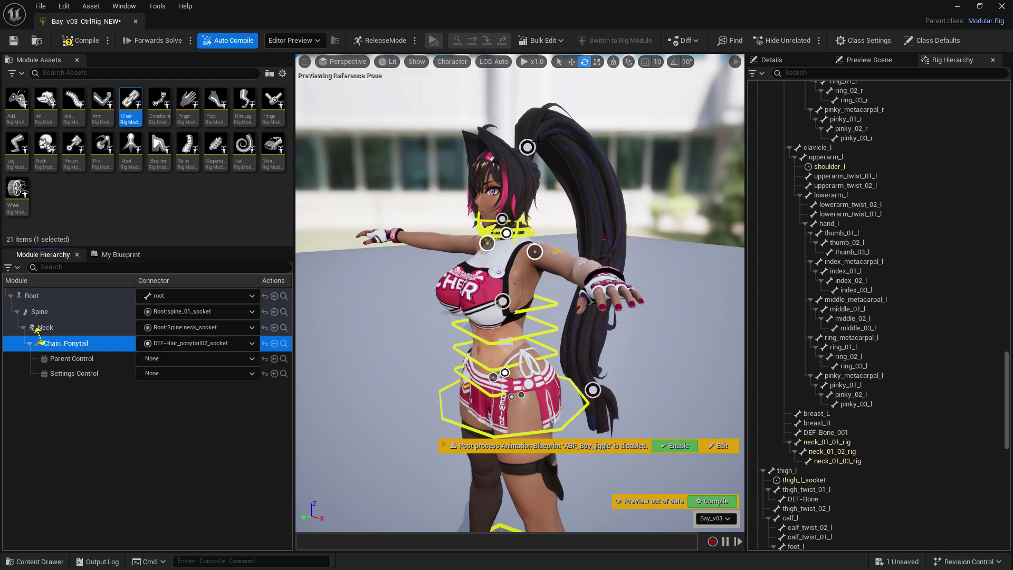
click(75, 360)
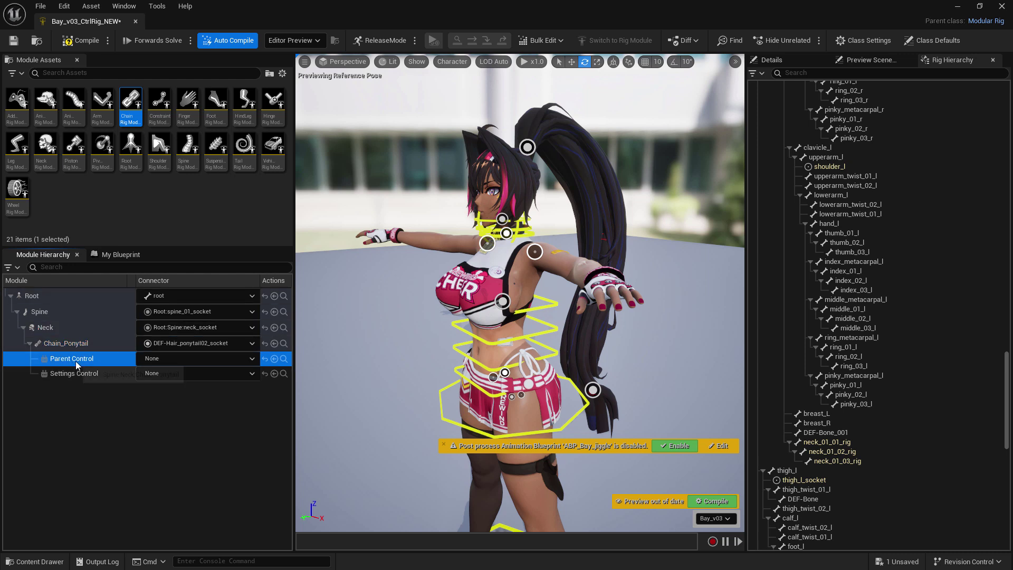
click(482, 221)
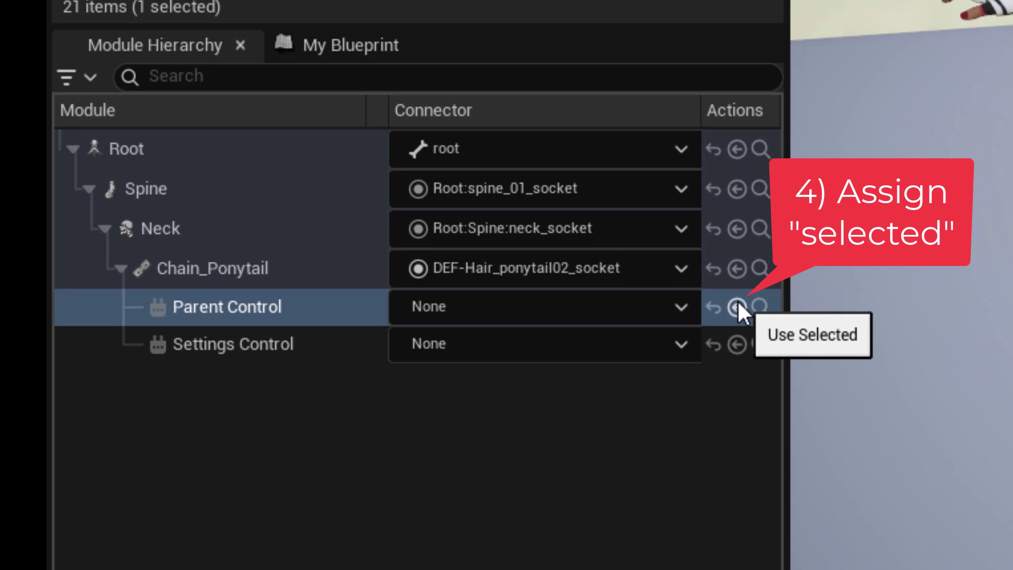
click(399, 345)
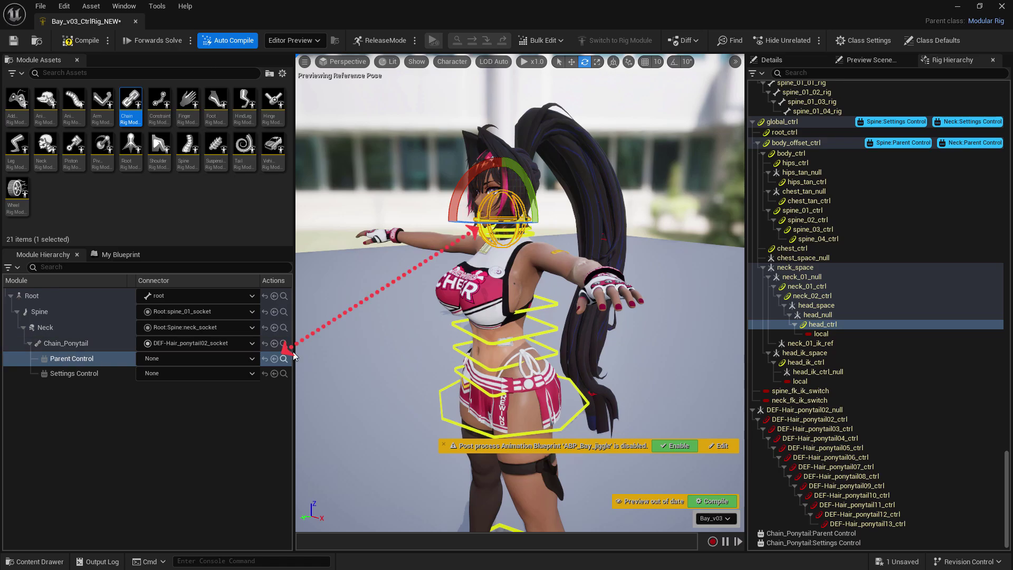
click(275, 359)
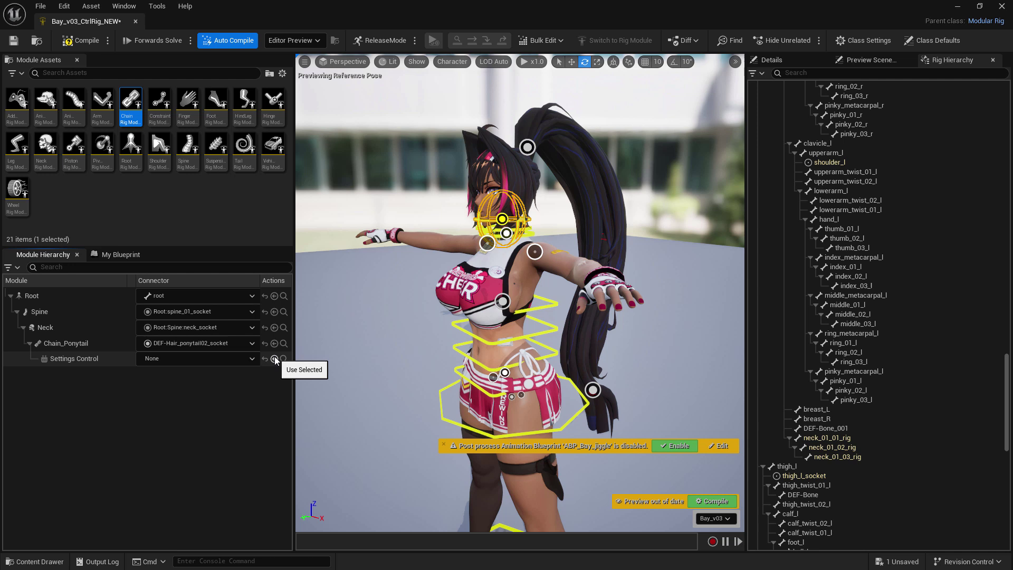
Inspect a mid-ponytail control's place in the rig hierarchy and test the ponytail's parenting by rotating head_ctrl
alt+drag(580, 194, 543, 190)
scroll(570, 171, up, 3)
drag(620, 287, 624, 284)
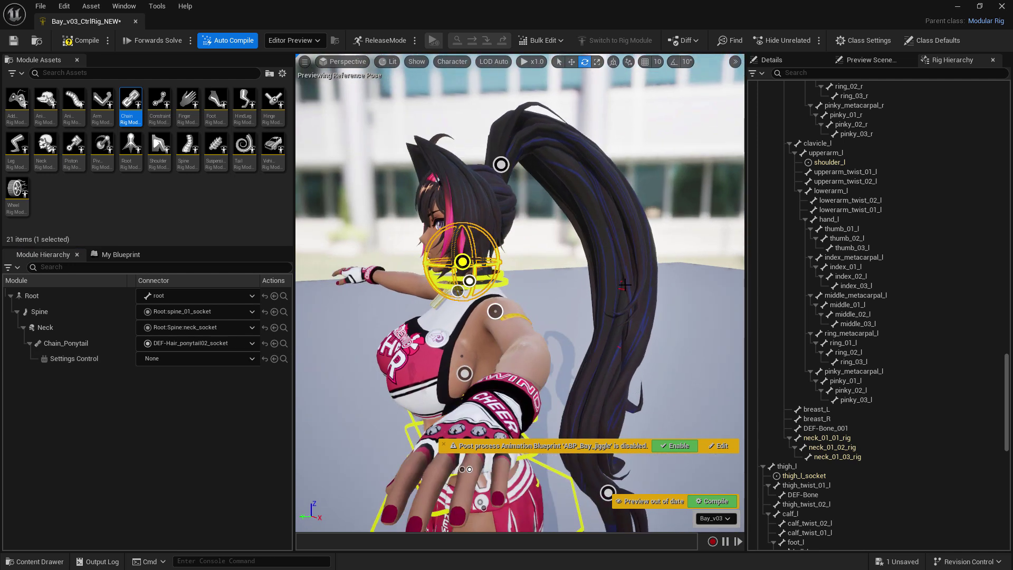
click(624, 287)
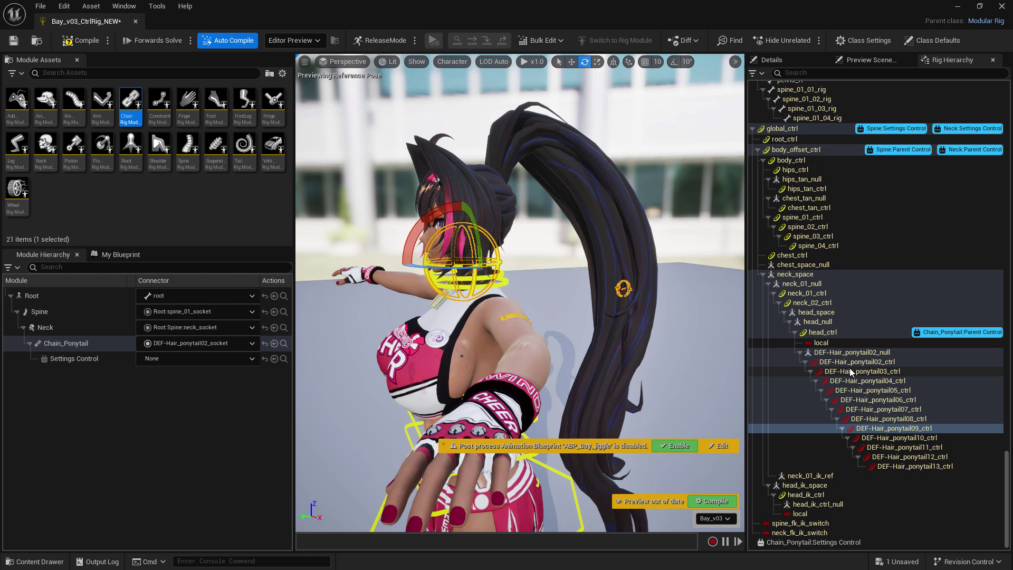
scroll(905, 424, down, 1)
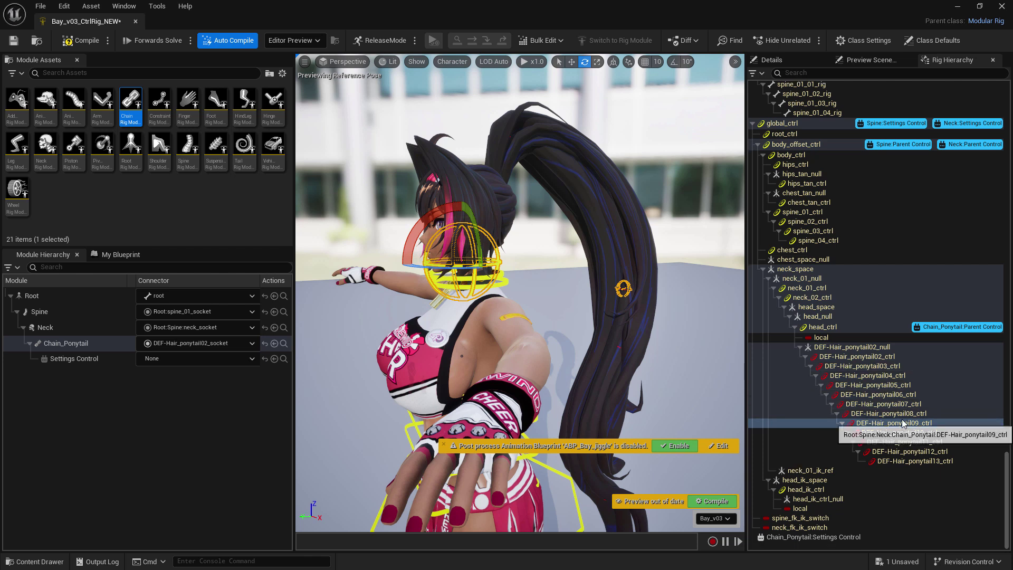
scroll(905, 424, up, 1)
click(452, 242)
drag(435, 214, 462, 198)
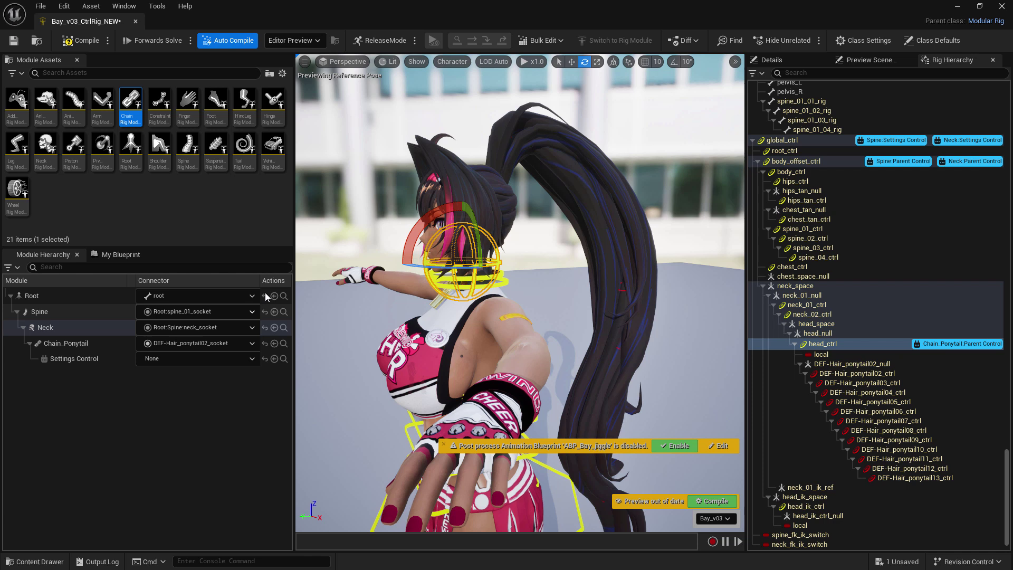
Enable Dynamics in the Chain_Ponytail module's settings
click(100, 347)
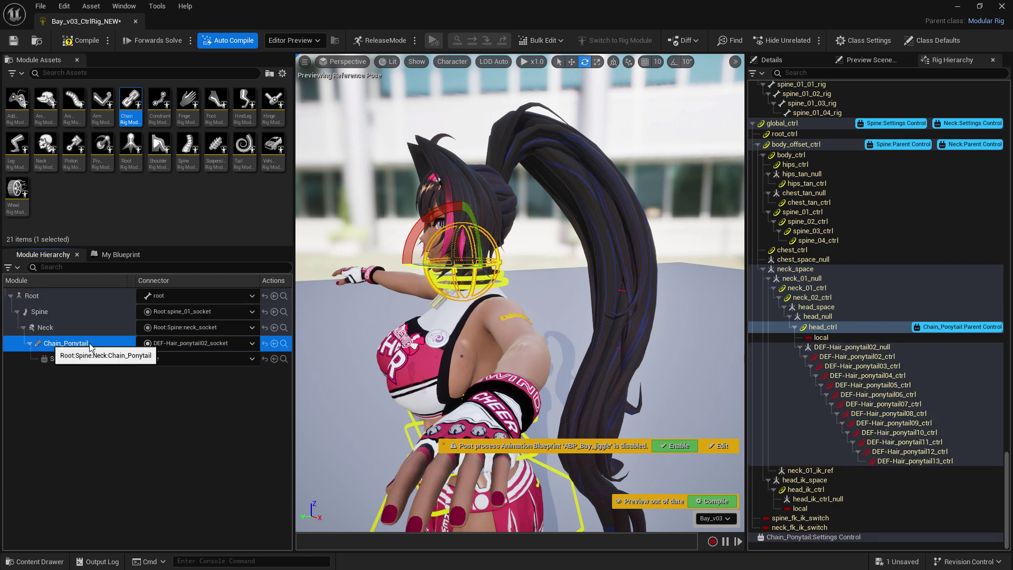
click(781, 59)
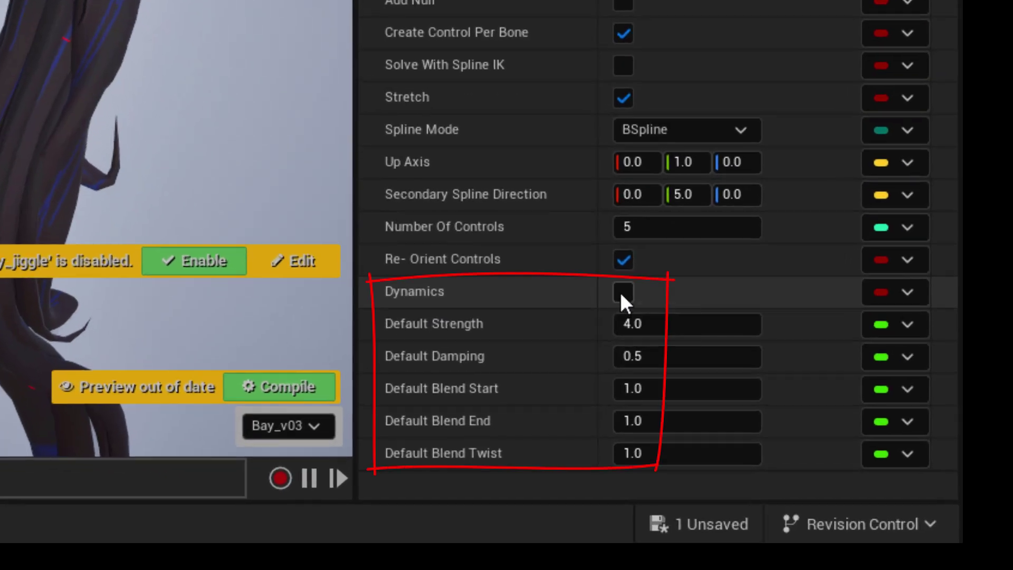
click(621, 293)
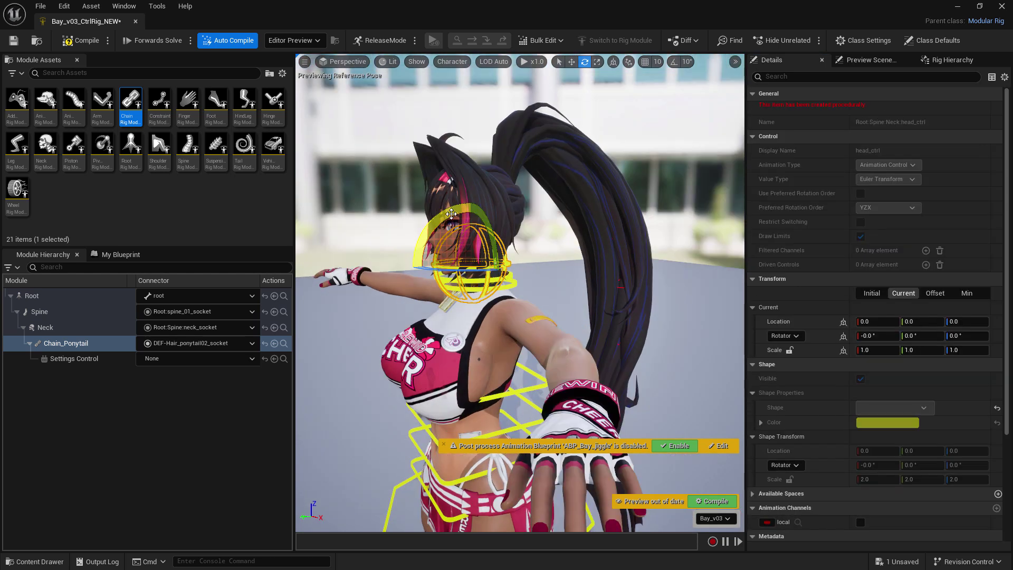
Test the ponytail dynamics by rotating head_ctrl and one of the ponytail controls
drag(451, 214, 550, 222)
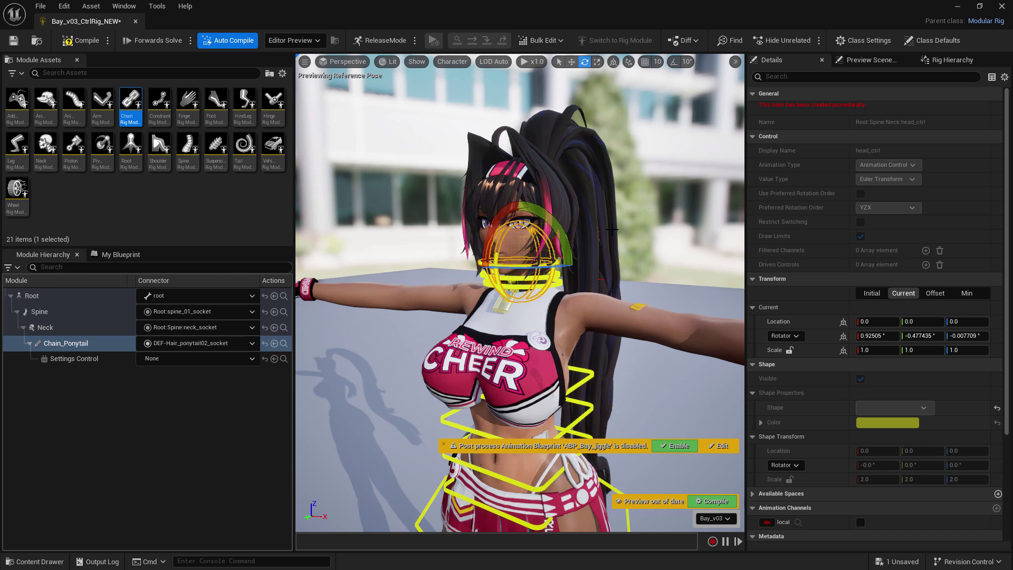
click(599, 234)
drag(624, 188, 638, 199)
click(628, 269)
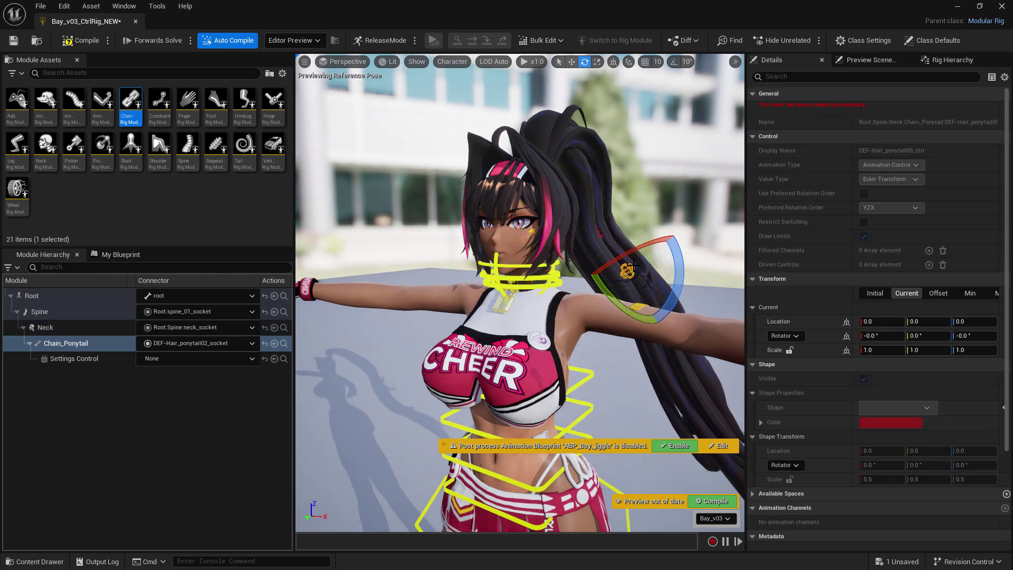
drag(679, 279, 565, 251)
drag(527, 323, 561, 317)
alt+drag(562, 317, 644, 317)
click(408, 266)
mouse_move(472, 272)
mouse_down()
mouse_move(469, 255)
mouse_move(474, 270)
mouse_up()
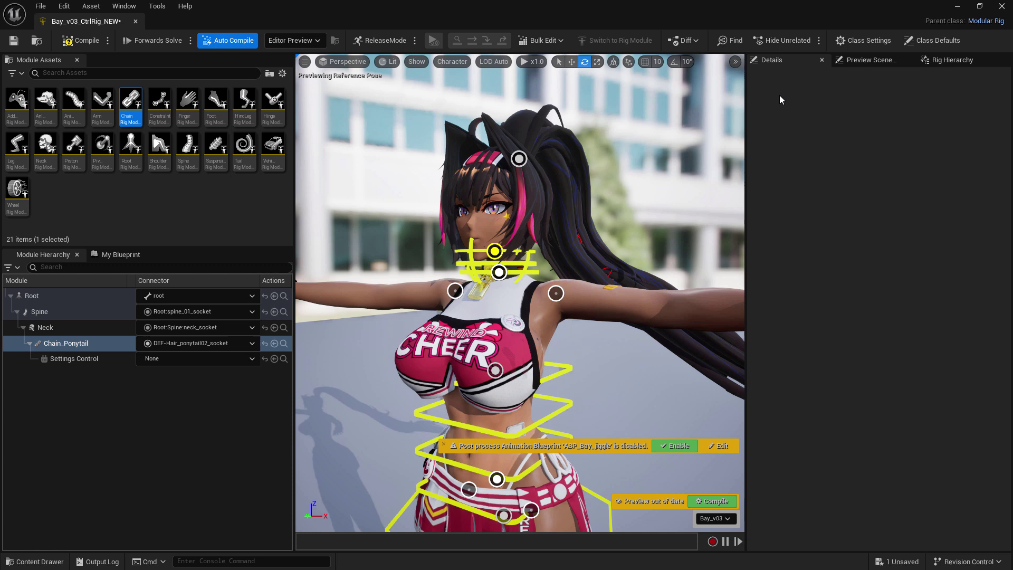
Filter the rig hierarchy for "breast" and add a new socket under each of the breast_L and breast_R bones
click(949, 61)
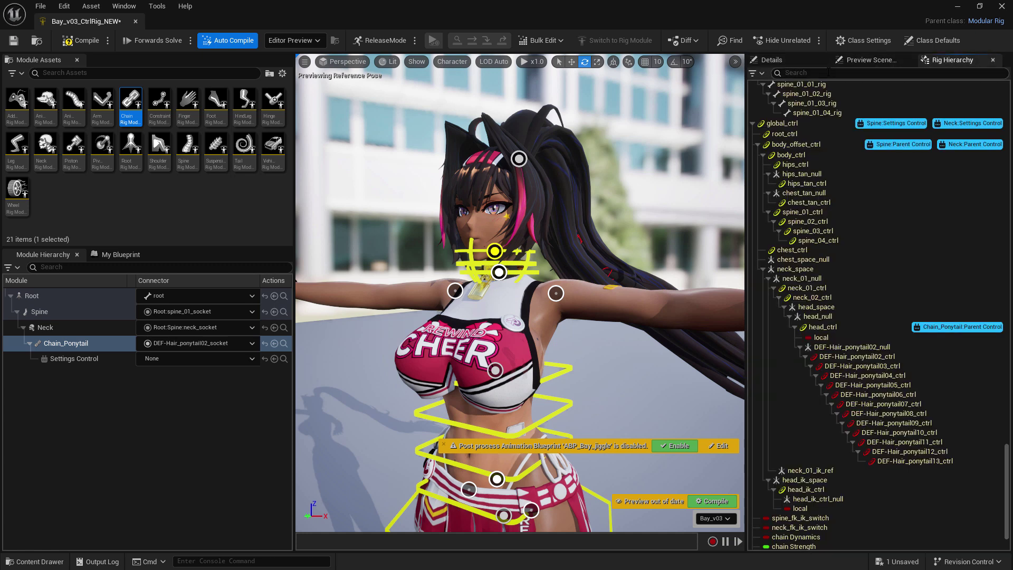
click(829, 71)
text(breast)
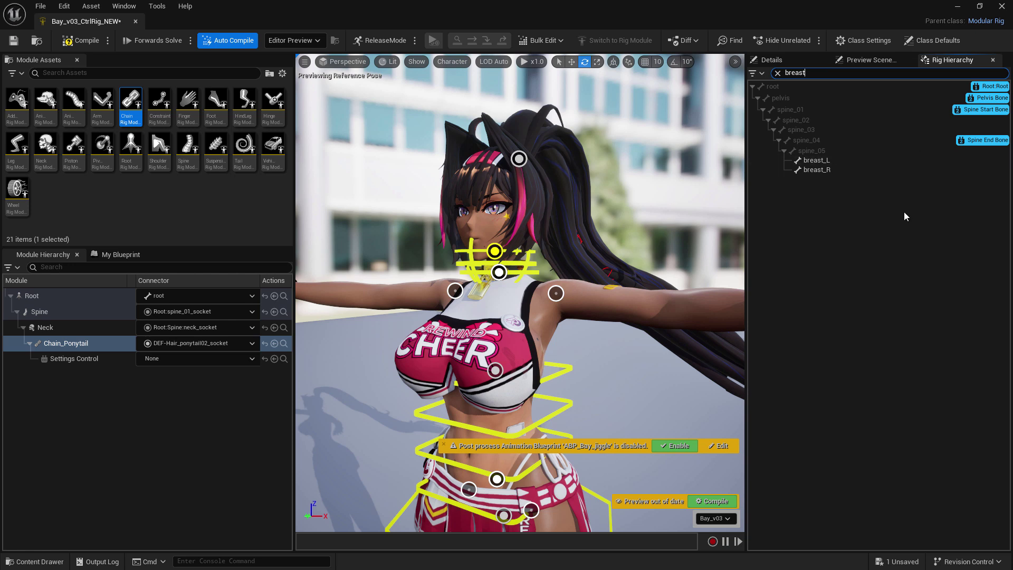
click(820, 161)
right_click(820, 160)
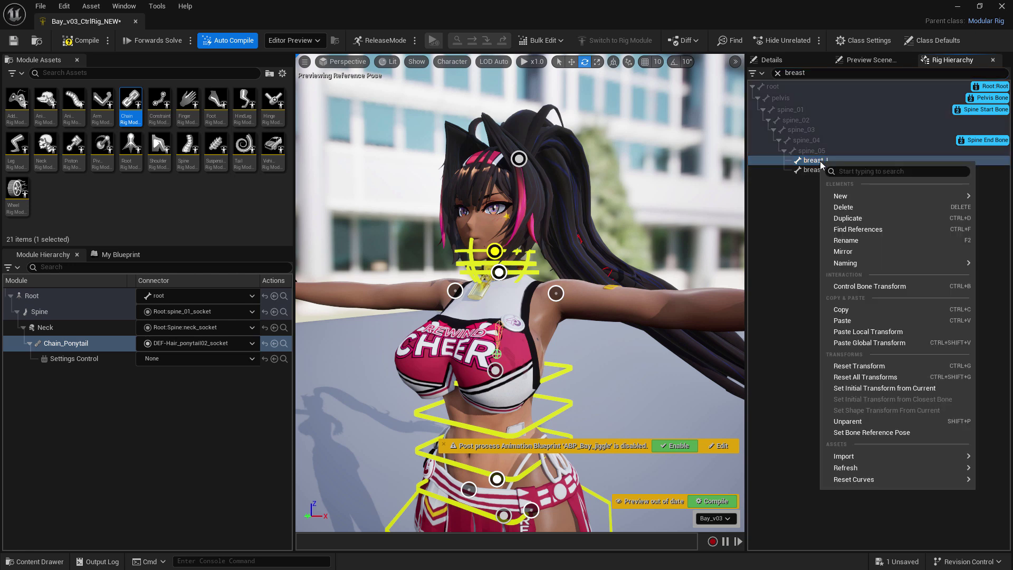
mouse_move(833, 197)
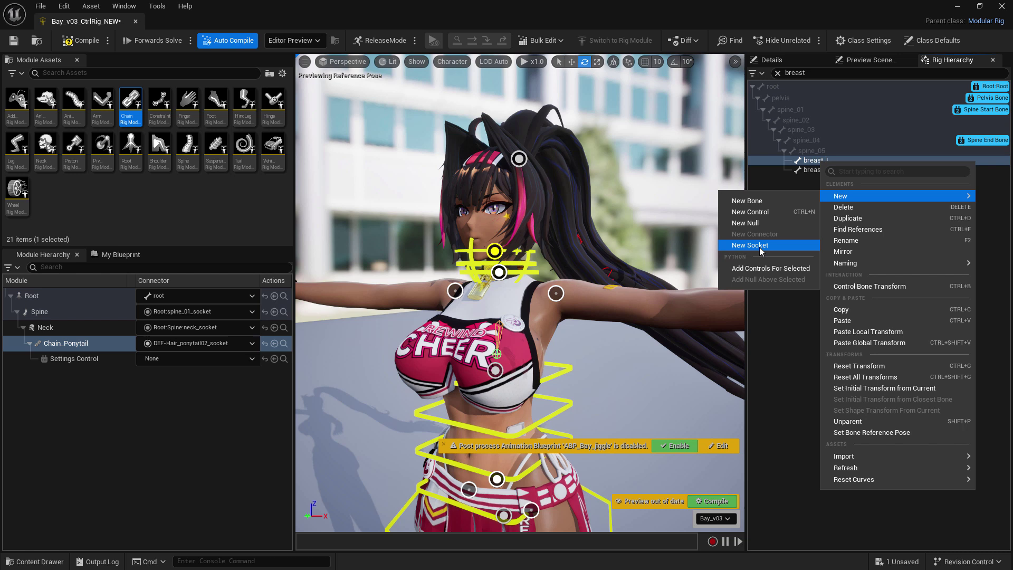
click(762, 250)
click(819, 180)
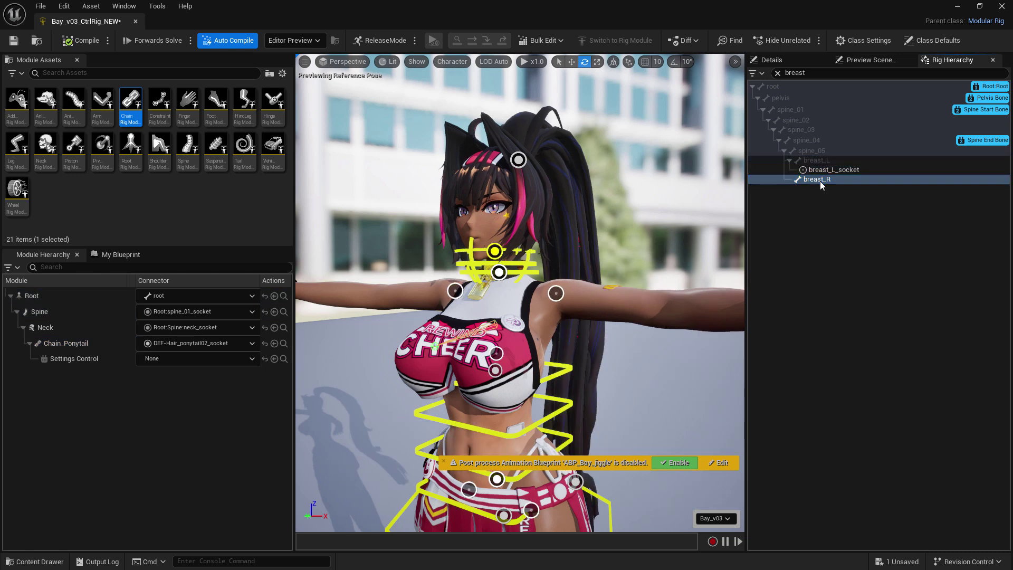
right_click(820, 181)
mouse_move(839, 216)
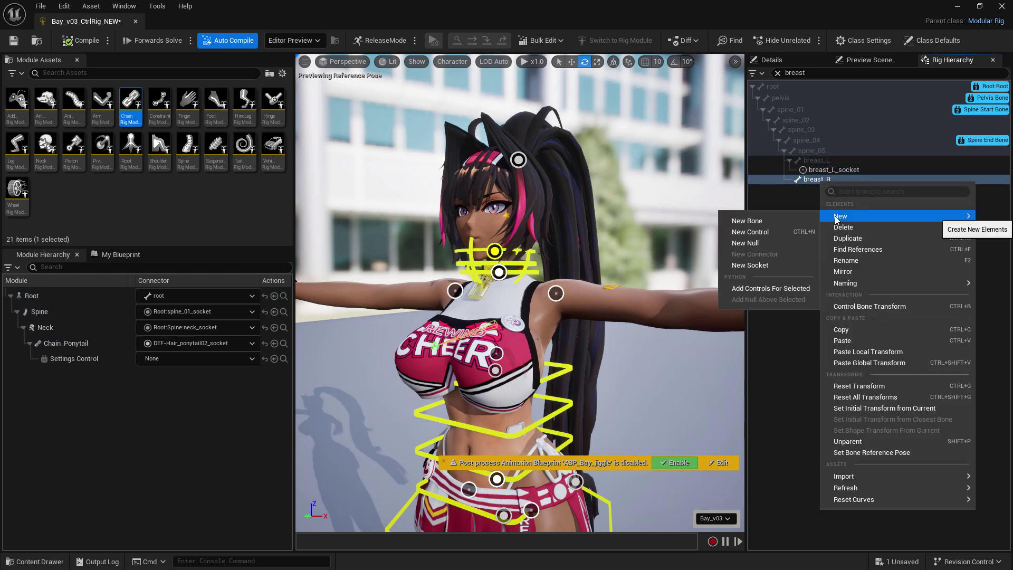
click(768, 265)
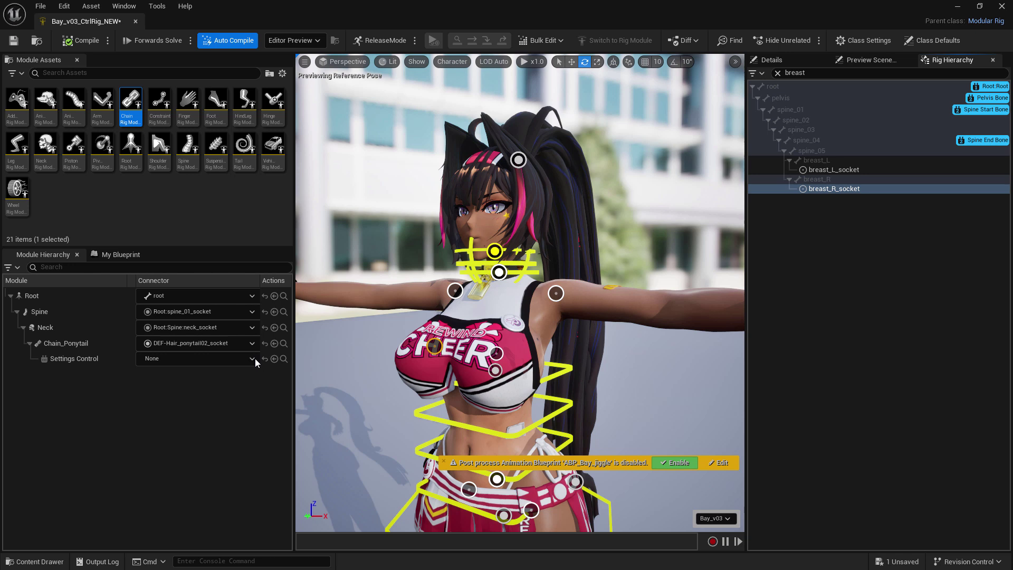
Add a Chain module on breast_R_socket and rename it Chain_breast_R
mouse_move(131, 98)
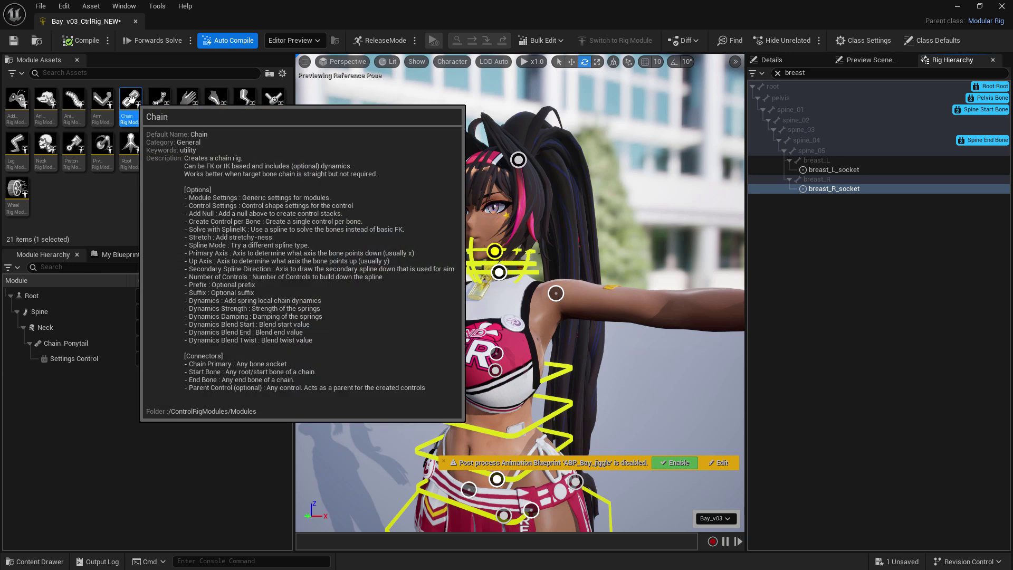
drag(131, 99, 435, 346)
double_click(49, 375)
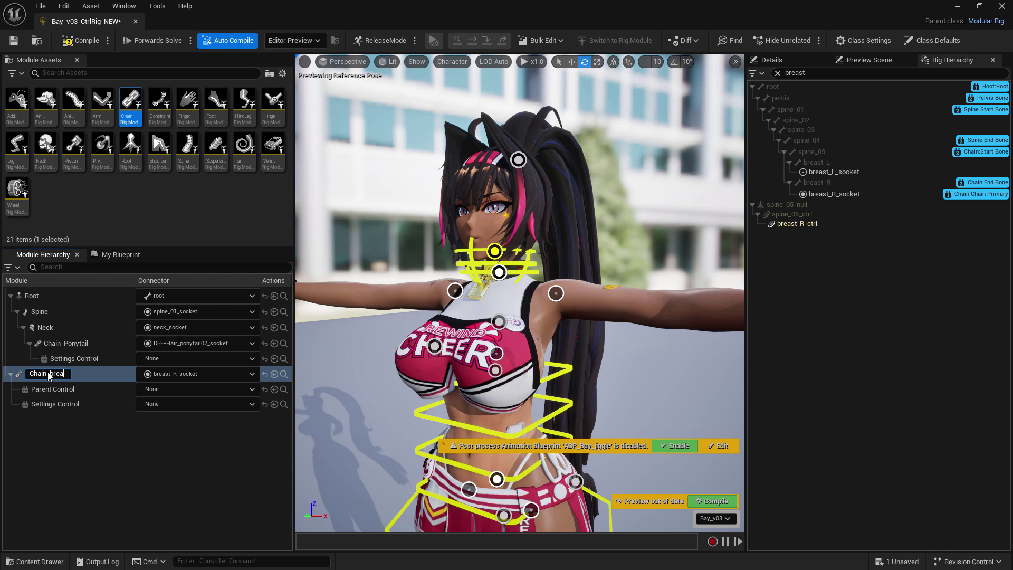
text(_breast_R)
key(Return)
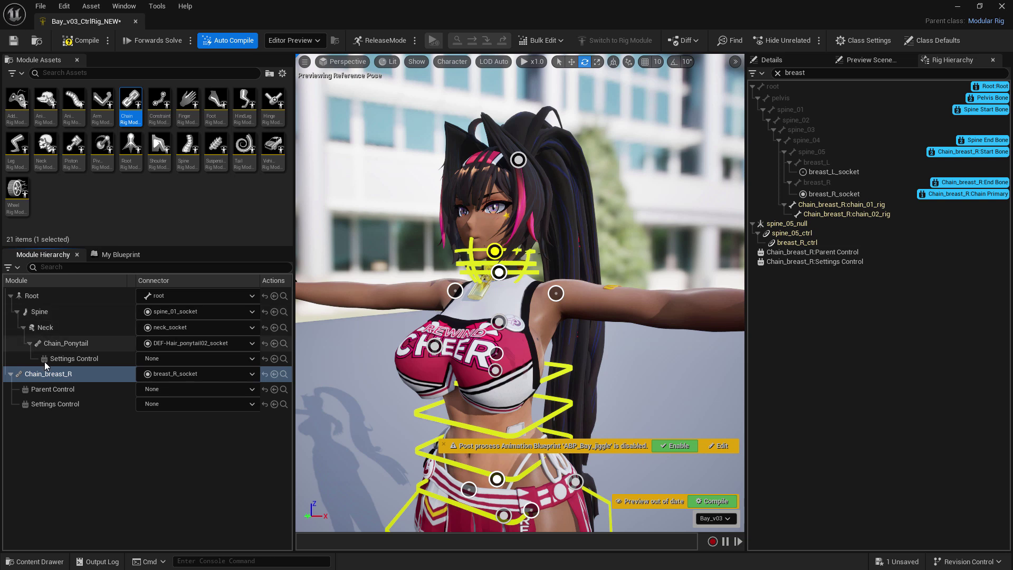
Test whether the new chain follows the torso by rotating spine_04_ctrl
click(551, 375)
drag(482, 340, 484, 315)
drag(532, 348, 536, 380)
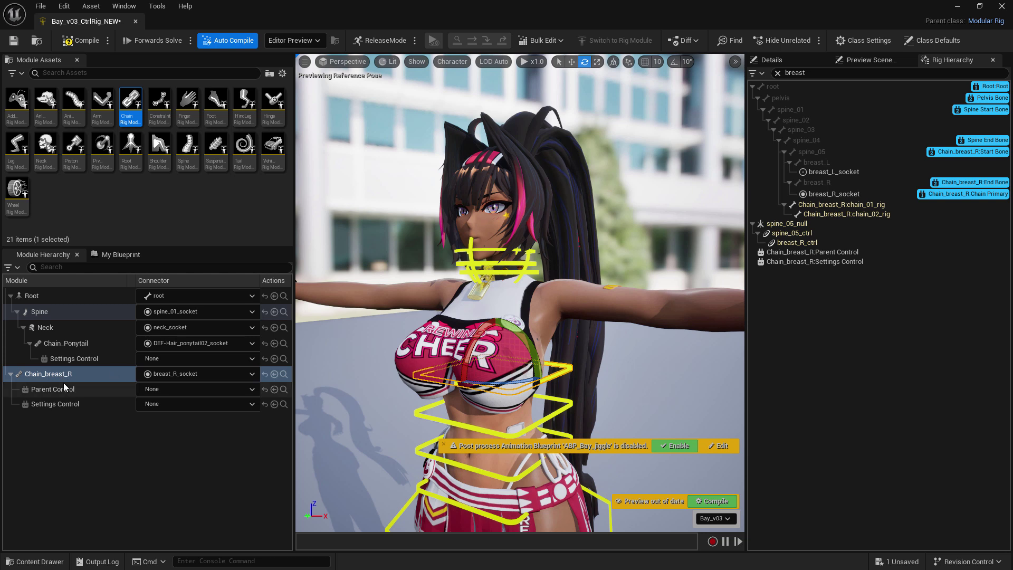
Make Chain_breast_R a child of the Spine module and assign spine_04_ctrl as its Parent Control
drag(55, 376, 43, 313)
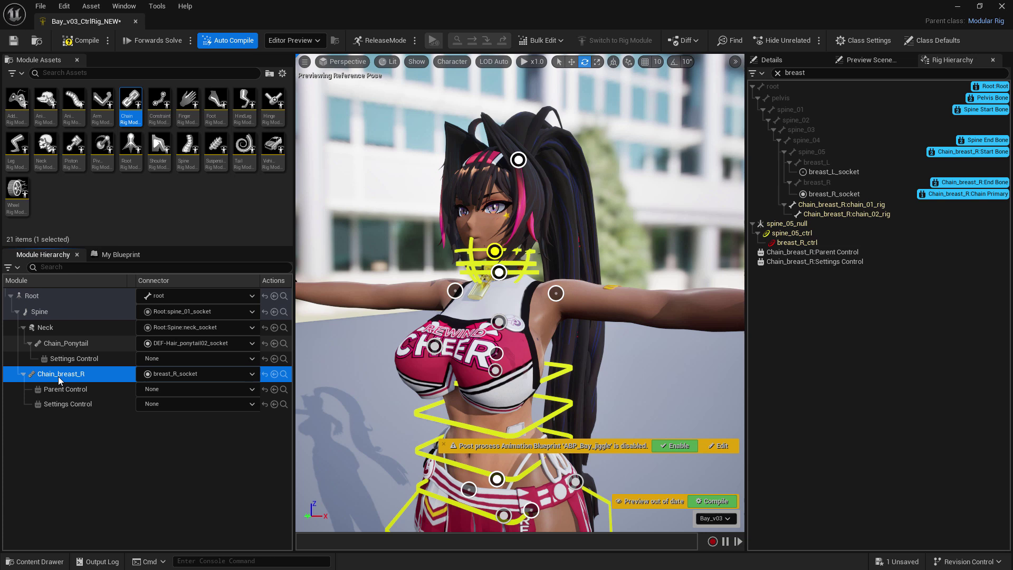
click(75, 388)
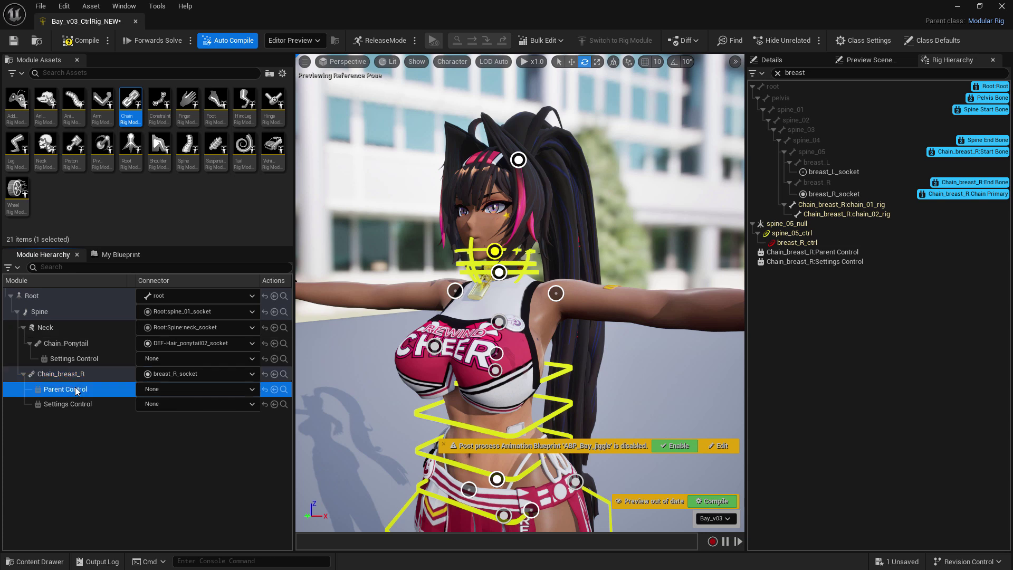
drag(52, 389, 558, 366)
click(561, 372)
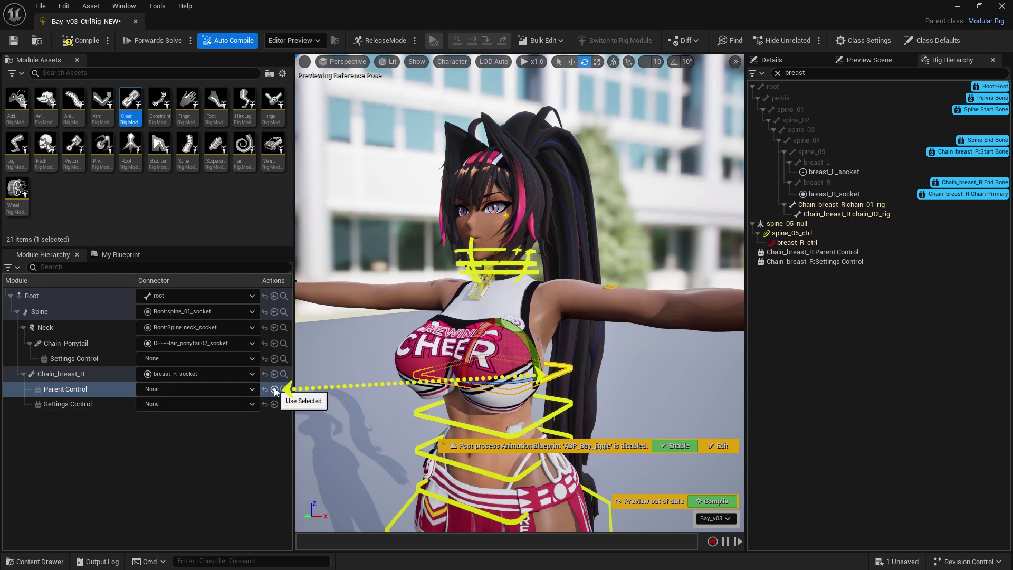
click(274, 389)
Enable Dynamics for Chain_breast_R, test it by rotating spine_04_ctrl, and undo the test rotation
click(787, 61)
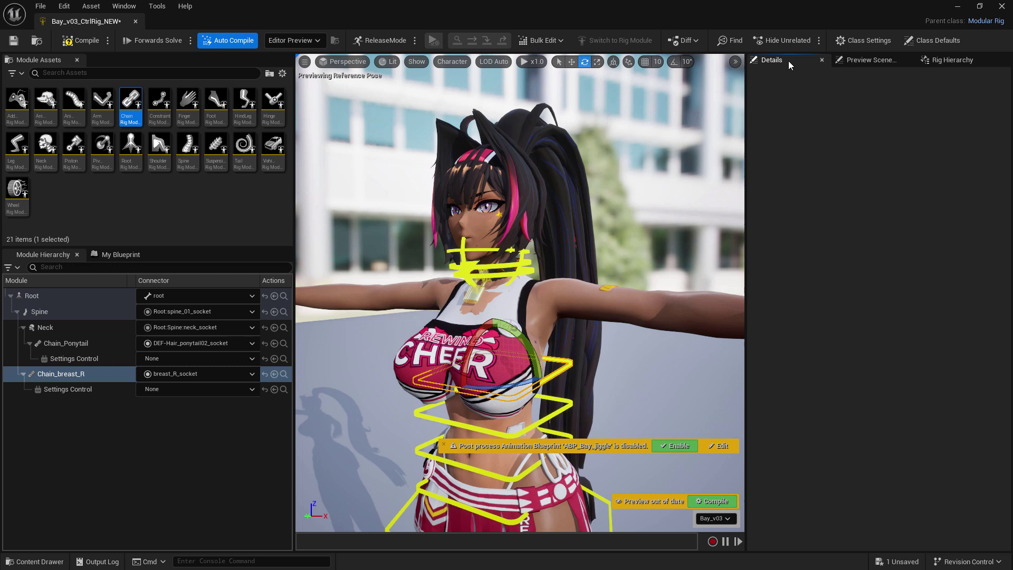
click(861, 458)
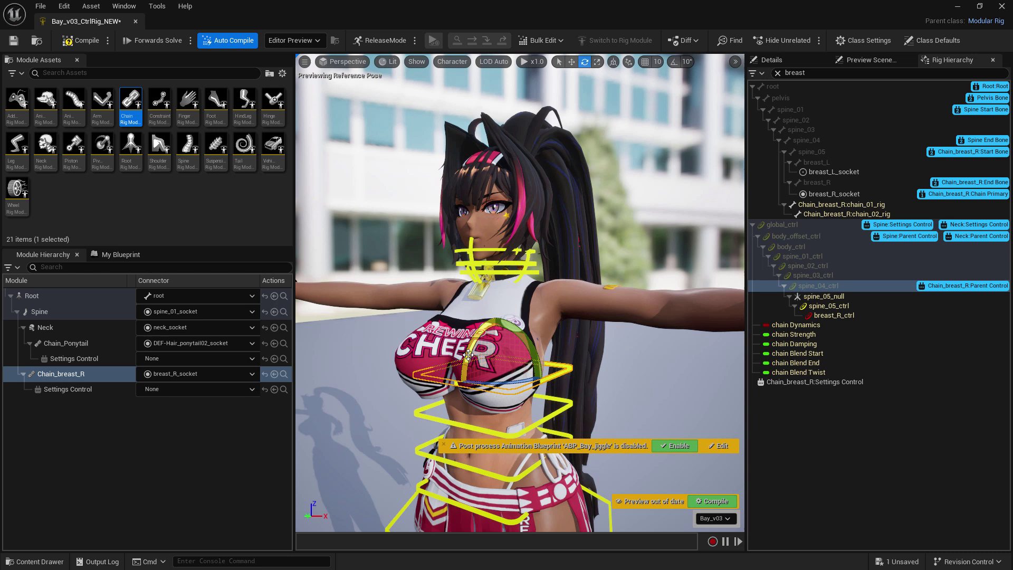
drag(467, 355, 466, 364)
drag(490, 316, 491, 317)
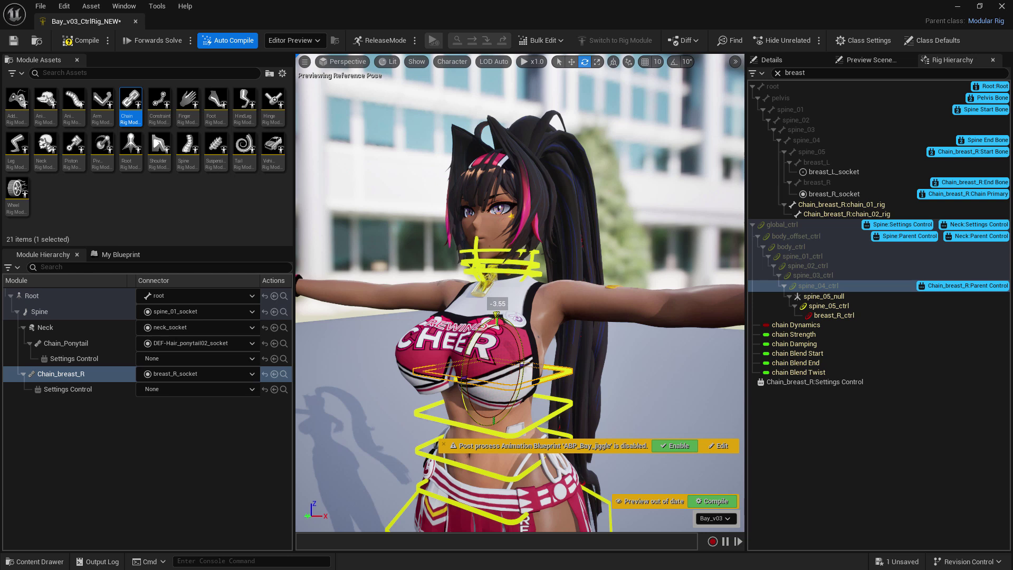
key(ctrl+z)
Mirror the Chain_breast_R module across X with Z as the axis to flip, searching for _r and replacing it with _l
right_click(75, 380)
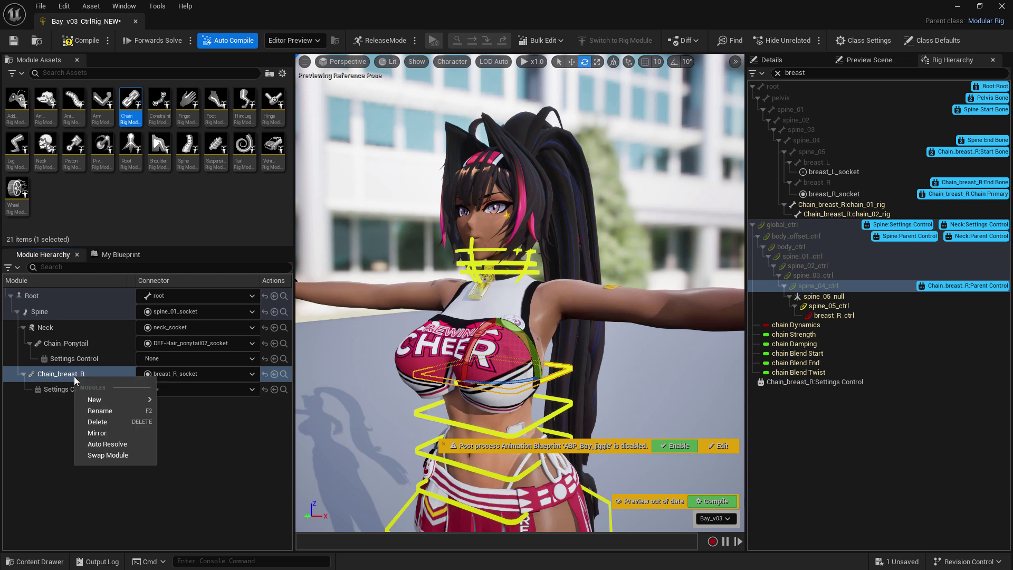
click(104, 434)
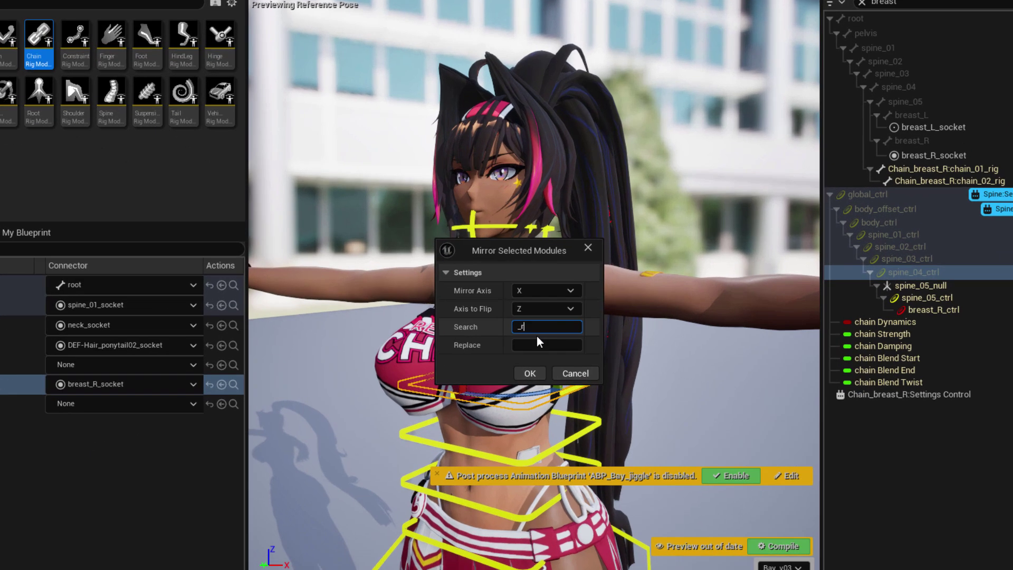
click(531, 343)
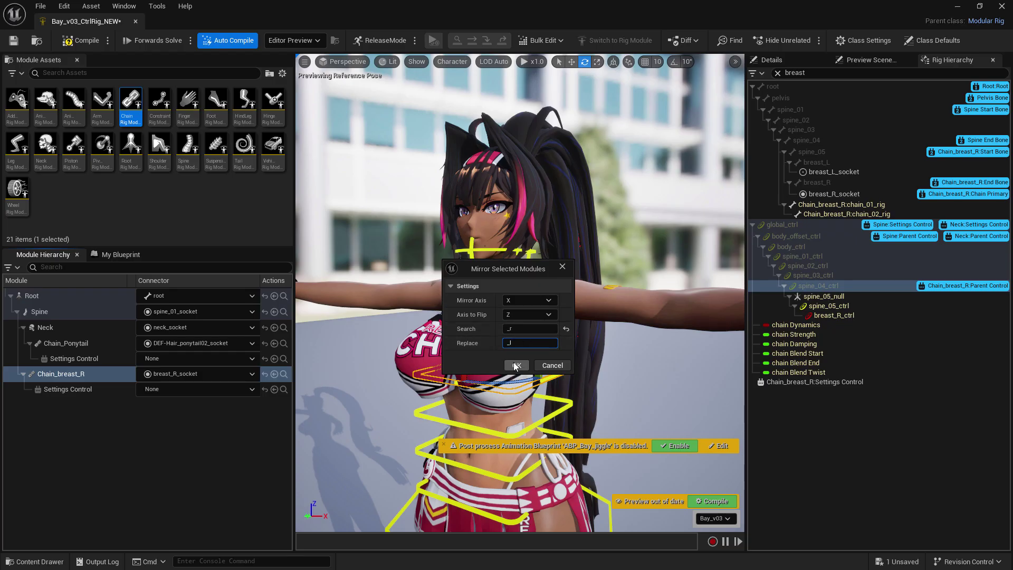
click(516, 365)
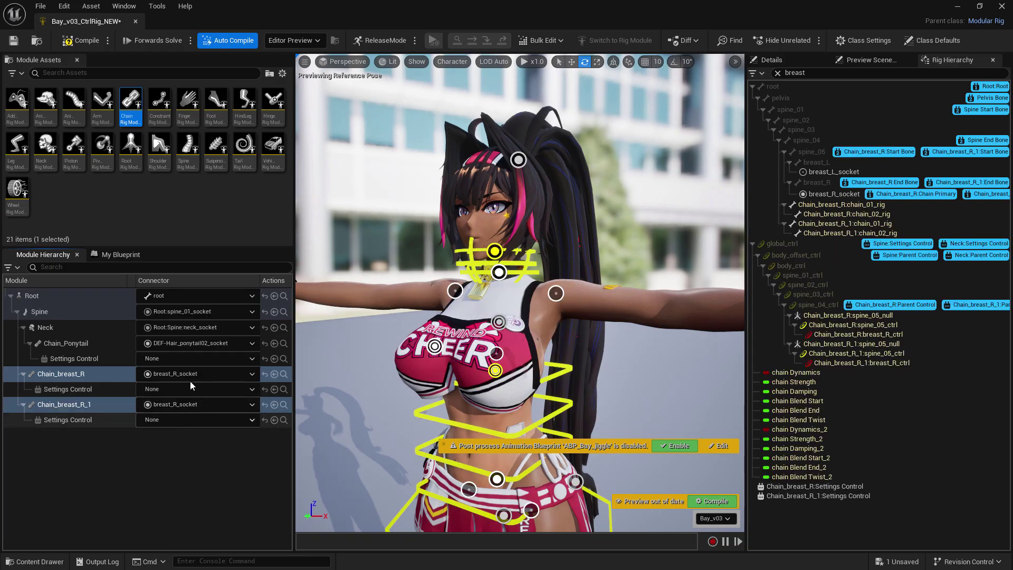
Rename the mirrored chain module to Chain_breast_L
click(78, 404)
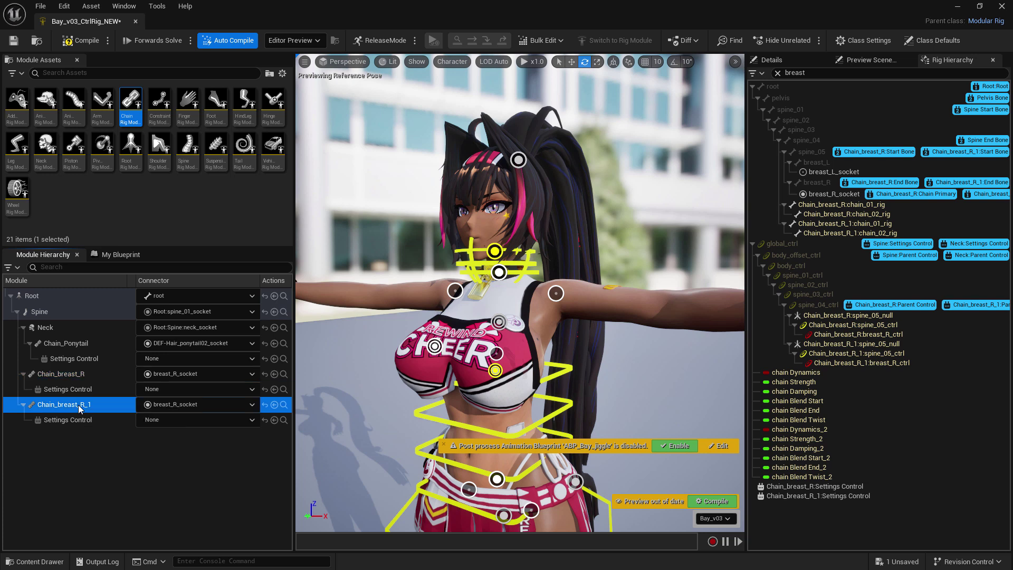
right_click(78, 406)
click(106, 440)
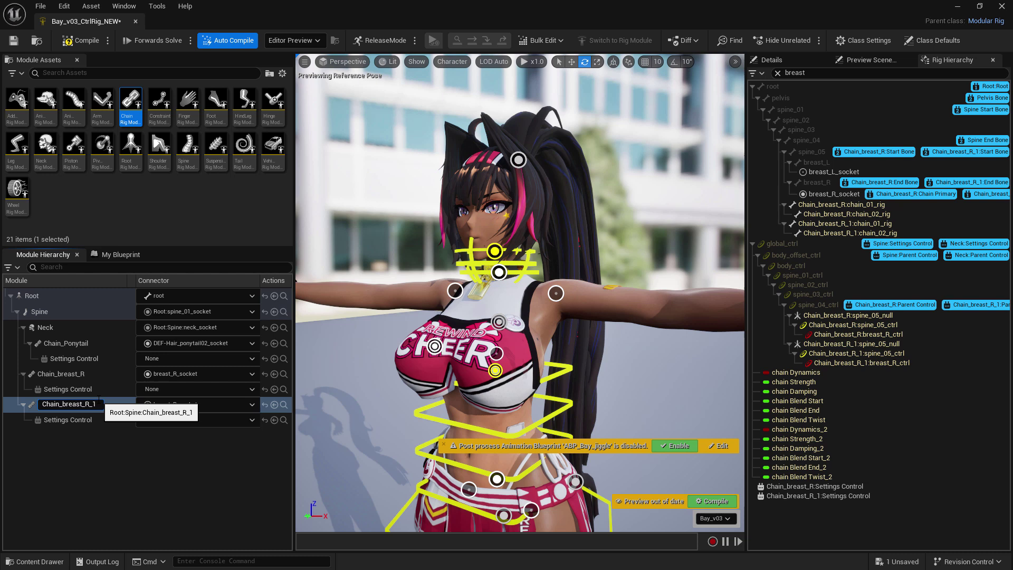
key(BackSpace)
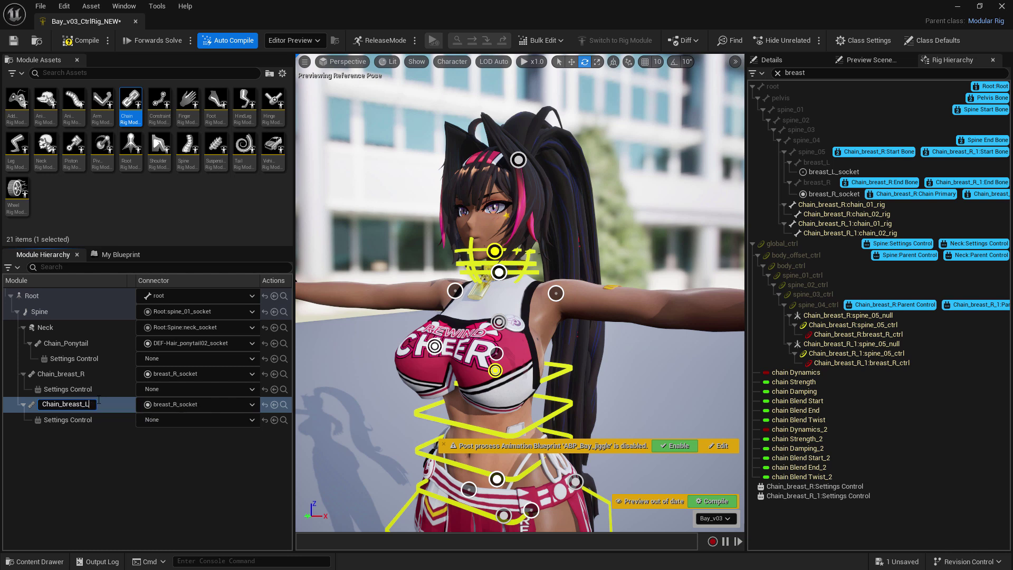
key(Return)
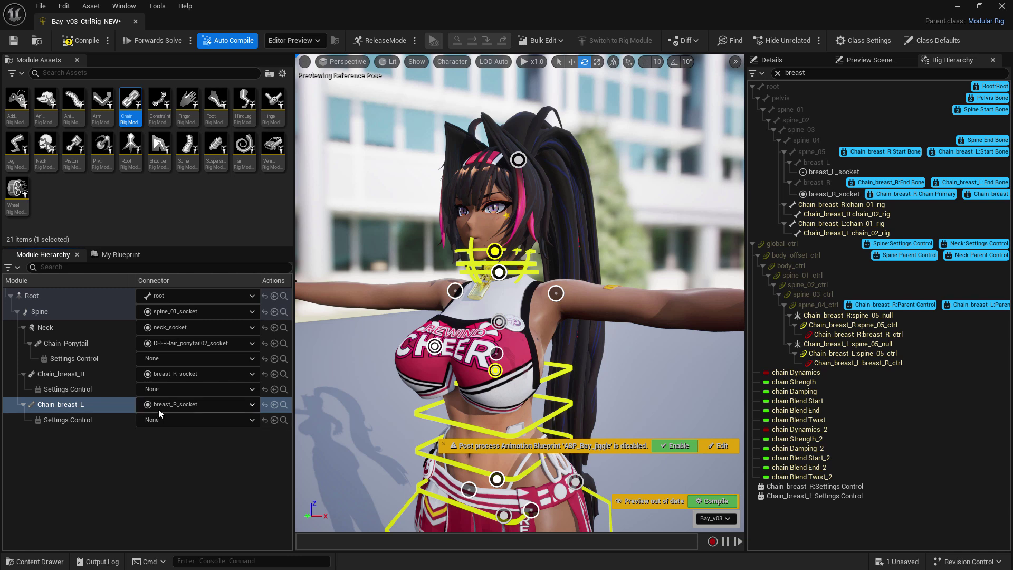
Connect the Chain_breast_L module to breast_L_socket
click(251, 406)
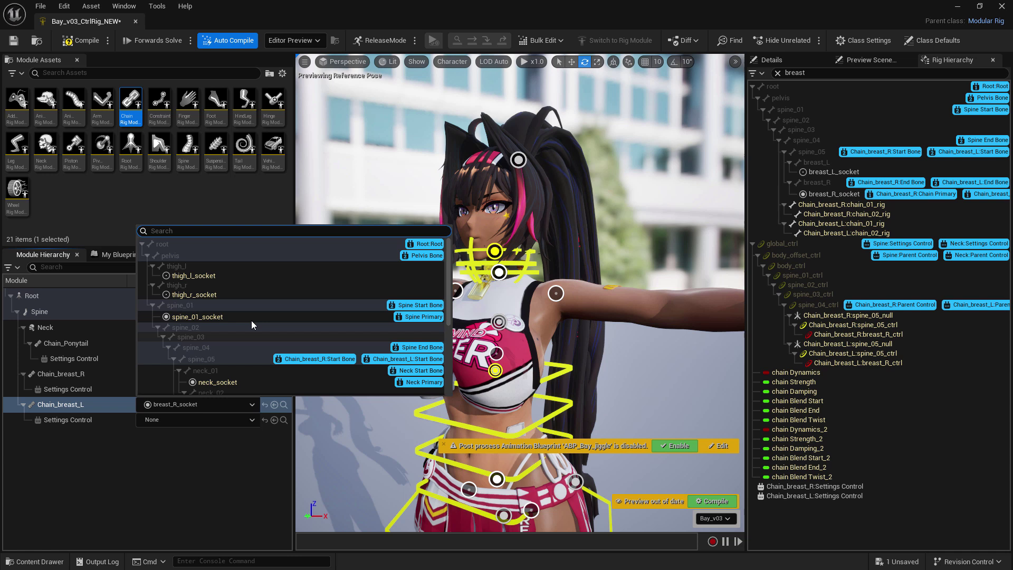
text(breast)
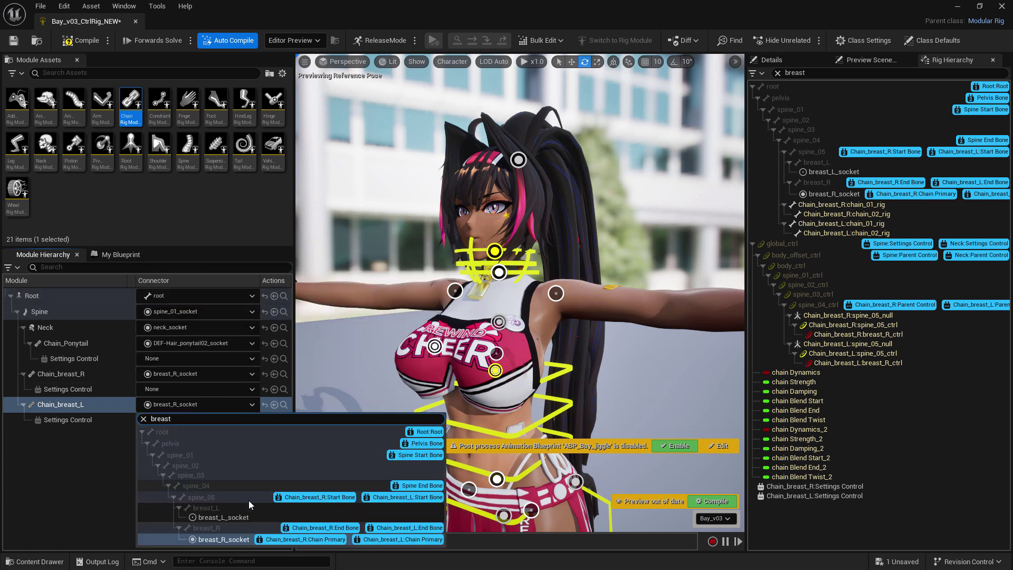
click(223, 517)
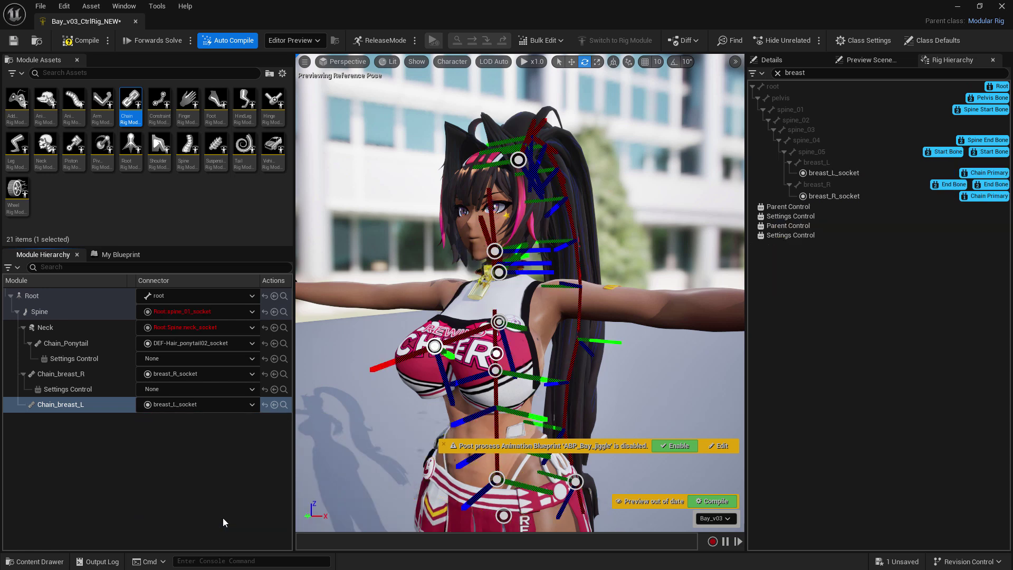
Test the motion of both chest chains by rotating spine_04_ctrl
click(557, 381)
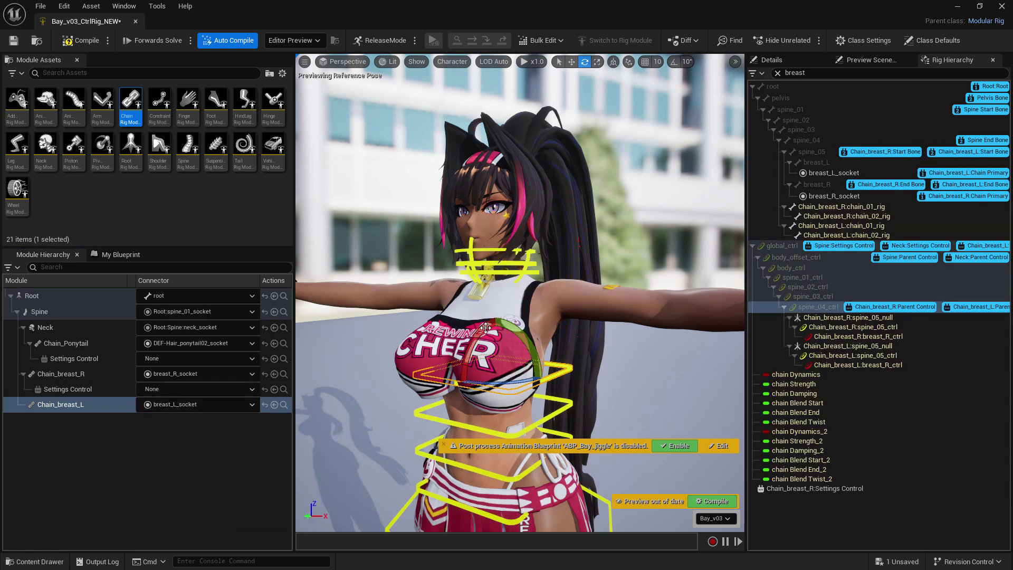
drag(468, 343, 449, 375)
drag(483, 309, 497, 315)
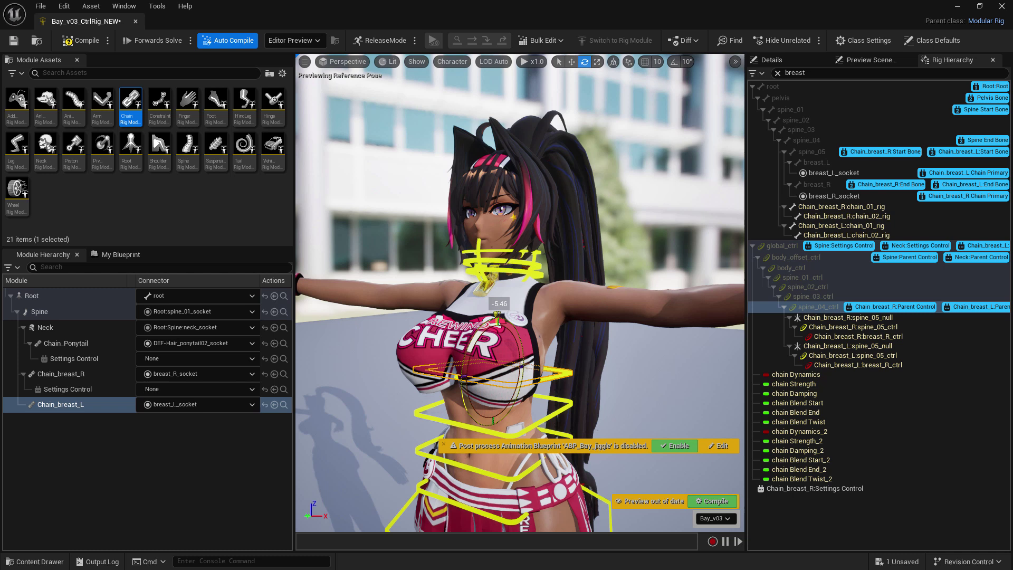
drag(465, 377, 464, 382)
Enable Dynamics in the Chain_breast_L module's settings and check the settings of Chain_breast_R
click(63, 375)
click(62, 405)
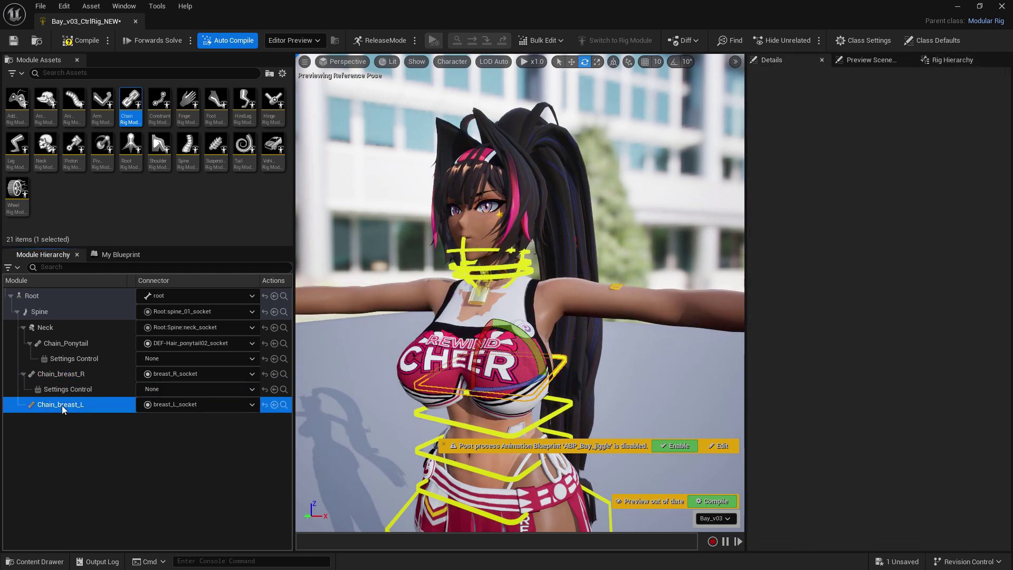
click(864, 460)
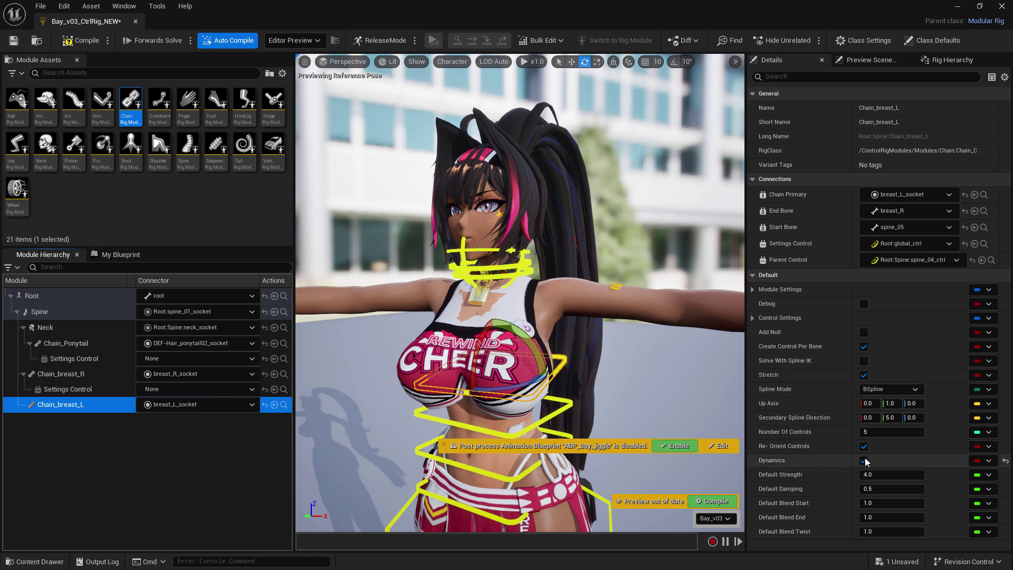
click(60, 374)
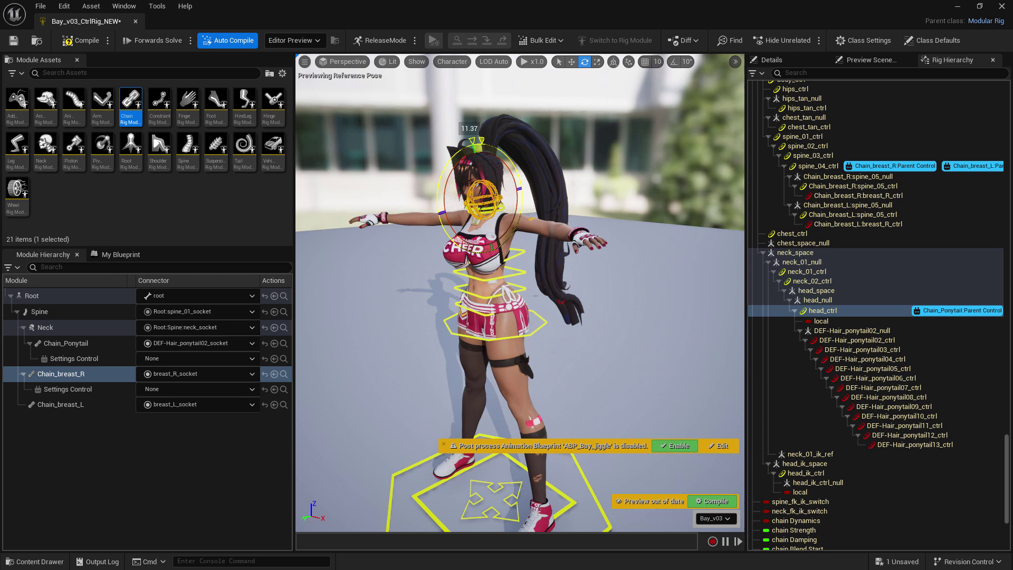
Test the rig's dynamics by rotating head_ctrl and a ponytail control and moving body_ctrl
drag(536, 189, 539, 191)
click(552, 196)
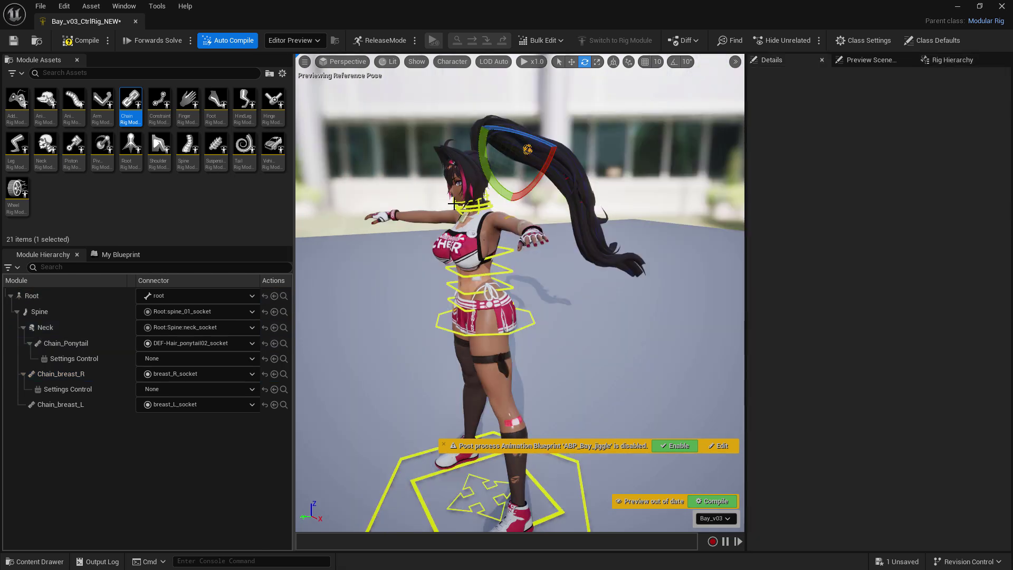
click(454, 203)
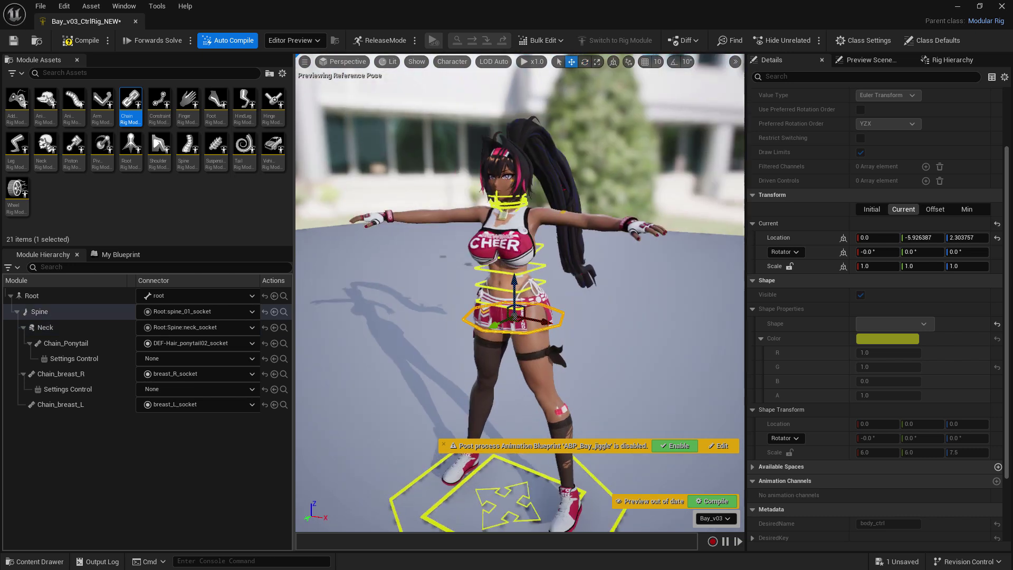
alt+drag(561, 305, 556, 292)
Deselect the body control, recompile the control rig, and frame the whole character
click(587, 300)
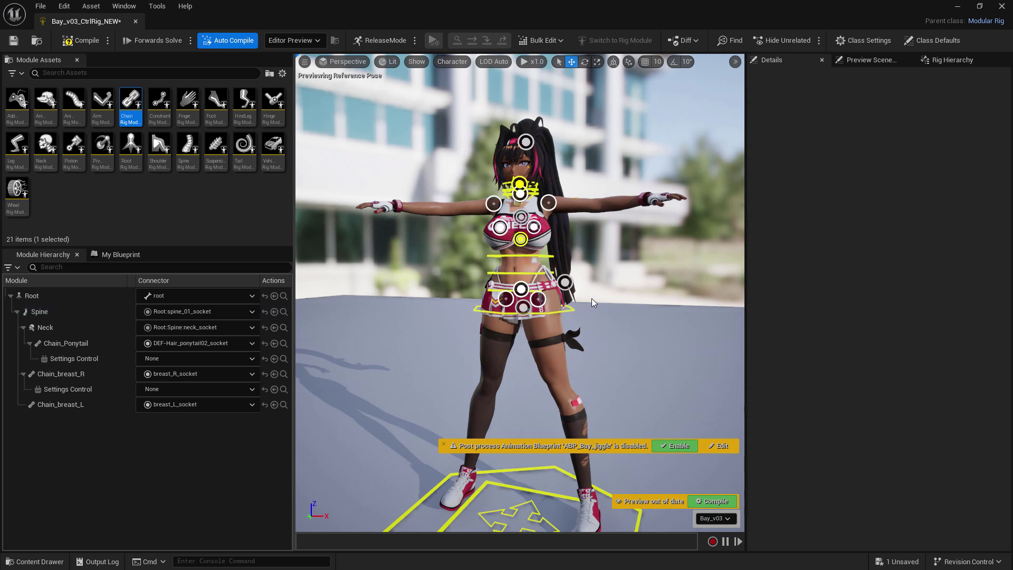
click(84, 41)
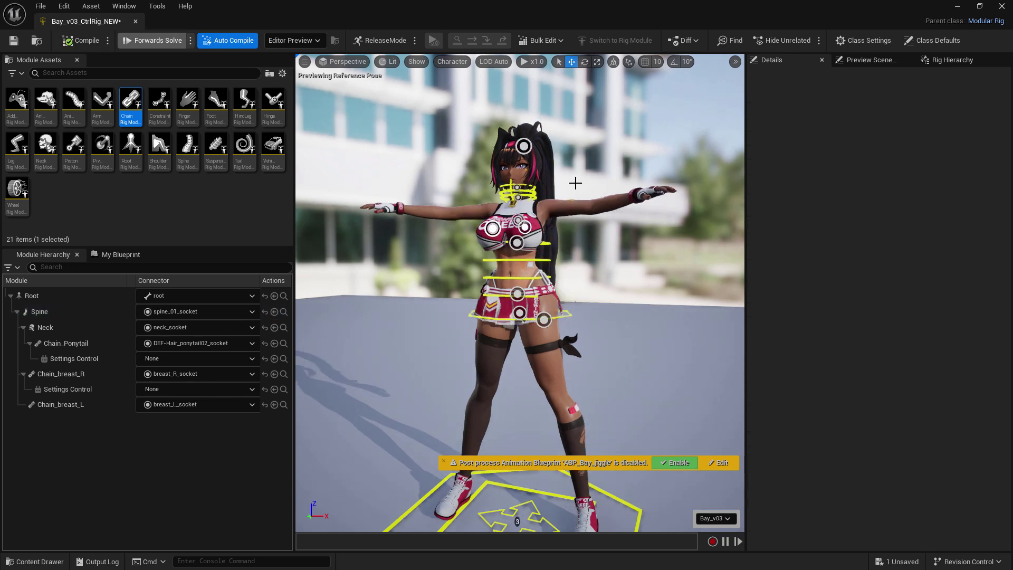
alt+drag(622, 296, 594, 296)
alt+right_drag(623, 296, 585, 284)
alt+middle_drag(626, 310, 625, 292)
alt+drag(626, 310, 619, 305)
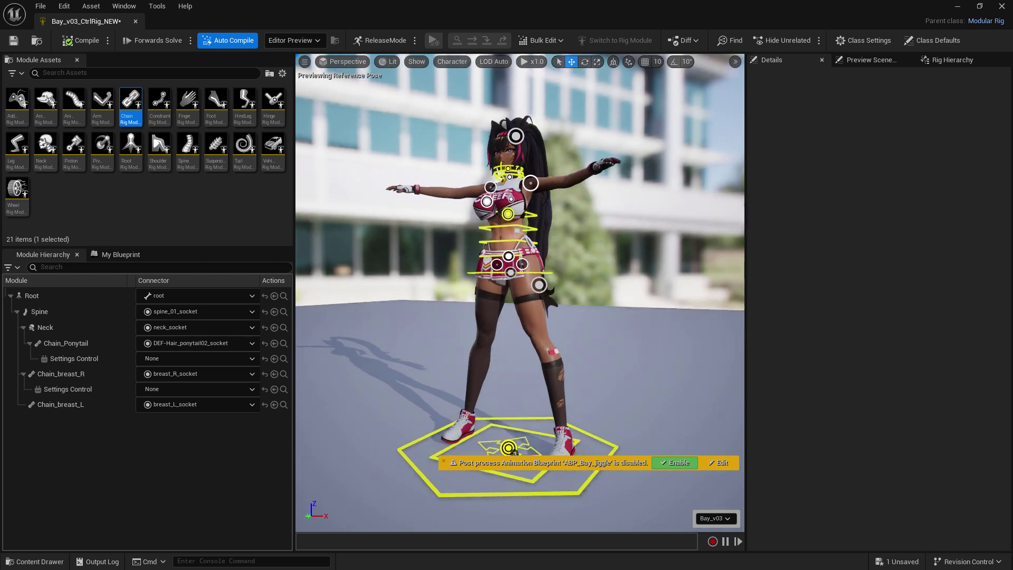